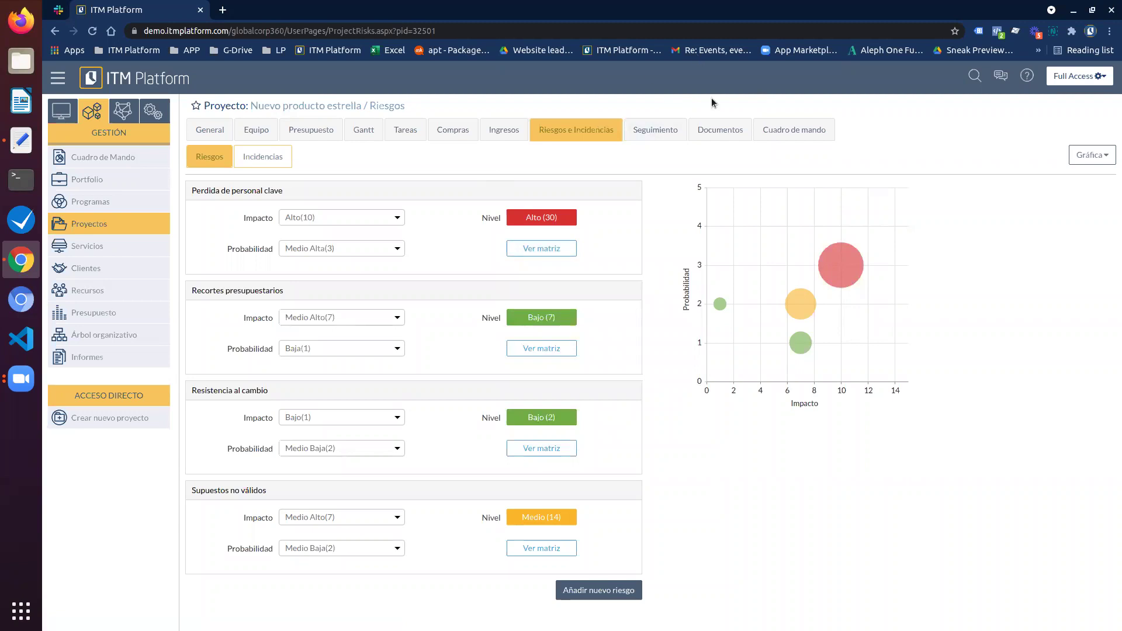
Step: Open the project's Cuadro de mando and examine its cost, purchase, risk, follow-up and income charts
left_click(793, 130)
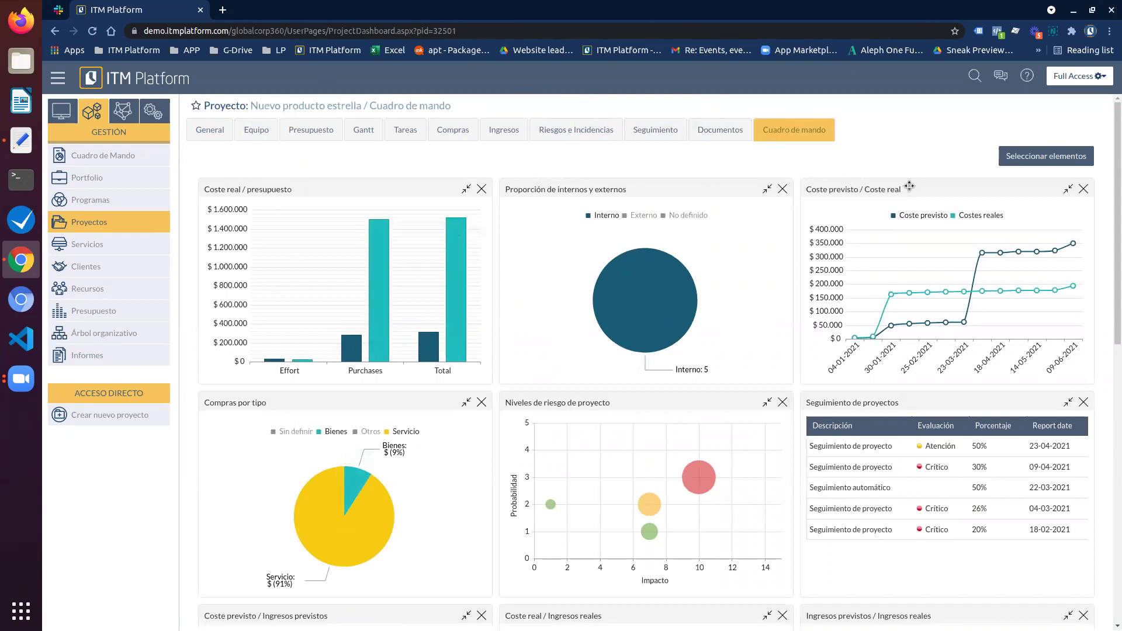
scroll(882, 261, "down", 3)
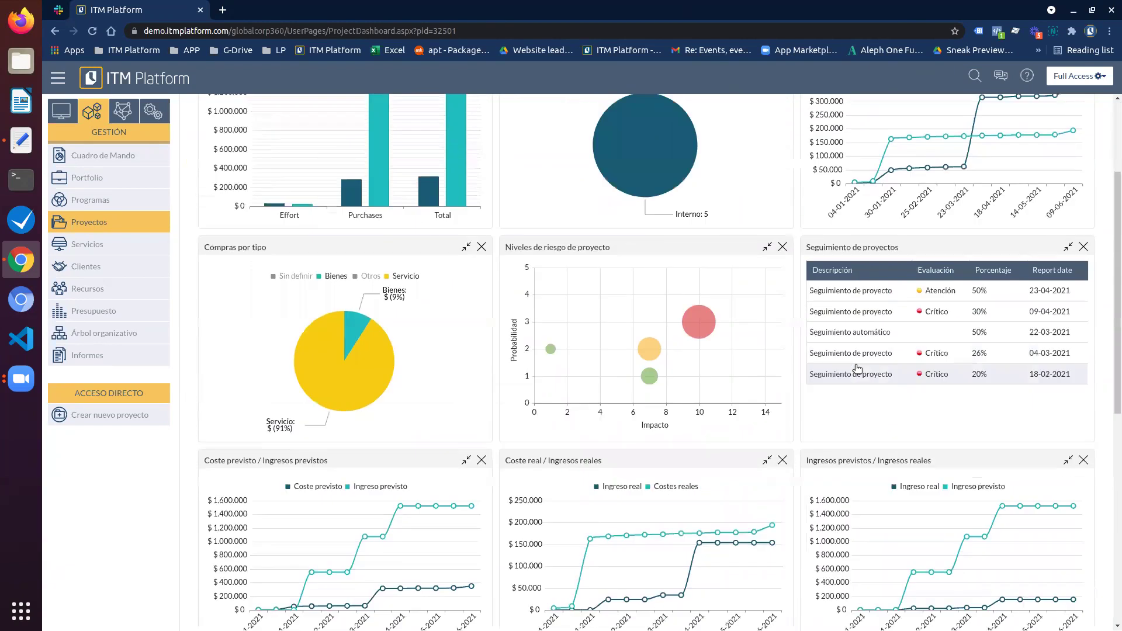
scroll(854, 363, "up", 3)
scroll(854, 363, "down", 2)
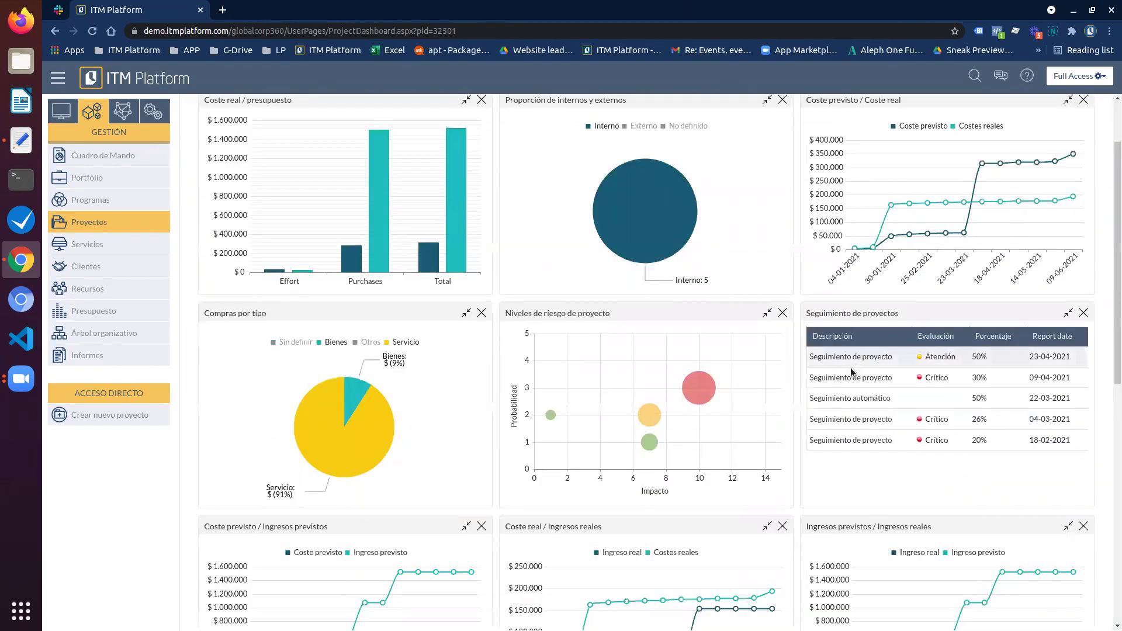
scroll(794, 203, "up", 2)
left_click_drag(250, 105, 347, 106)
left_click(264, 105)
left_click_drag(247, 105, 356, 106)
scroll(759, 287, "down", 1)
scroll(760, 286, "down", 6)
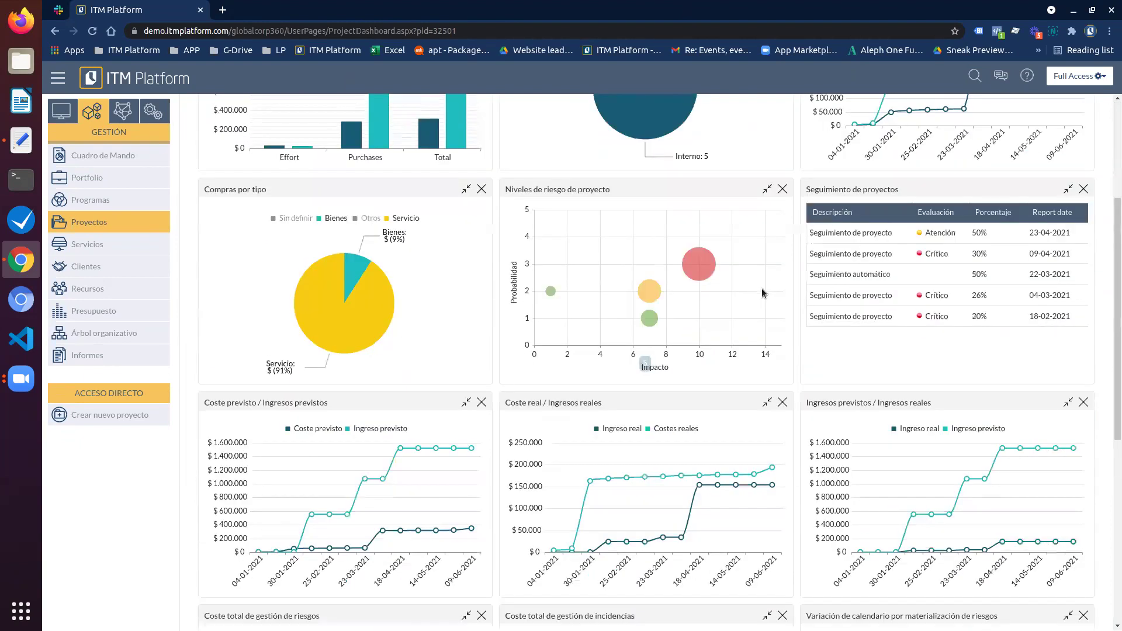
scroll(763, 293, "up", 7)
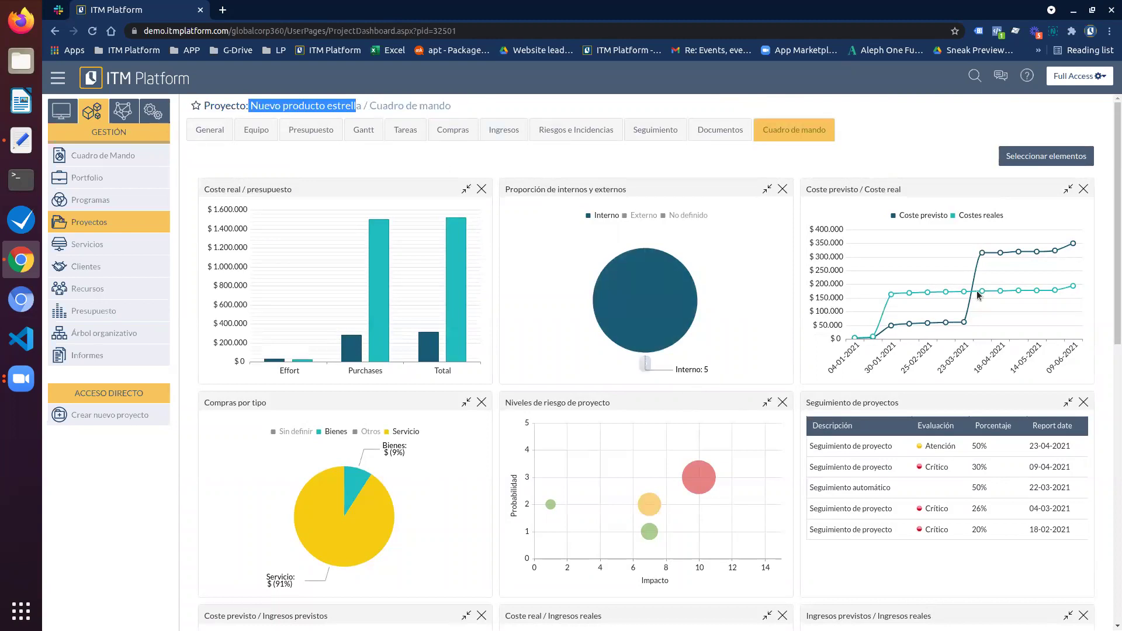
Step: Open the general details of the program "Programa: Proyectos de crecimiento" from the list of programs
left_click(83, 203)
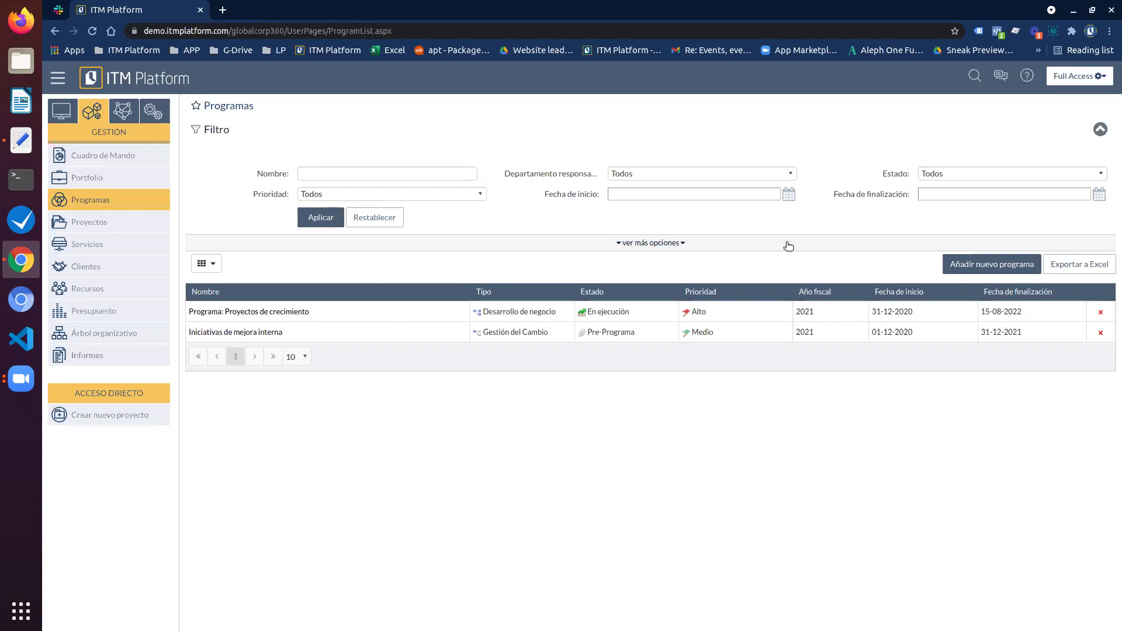
left_click(251, 312)
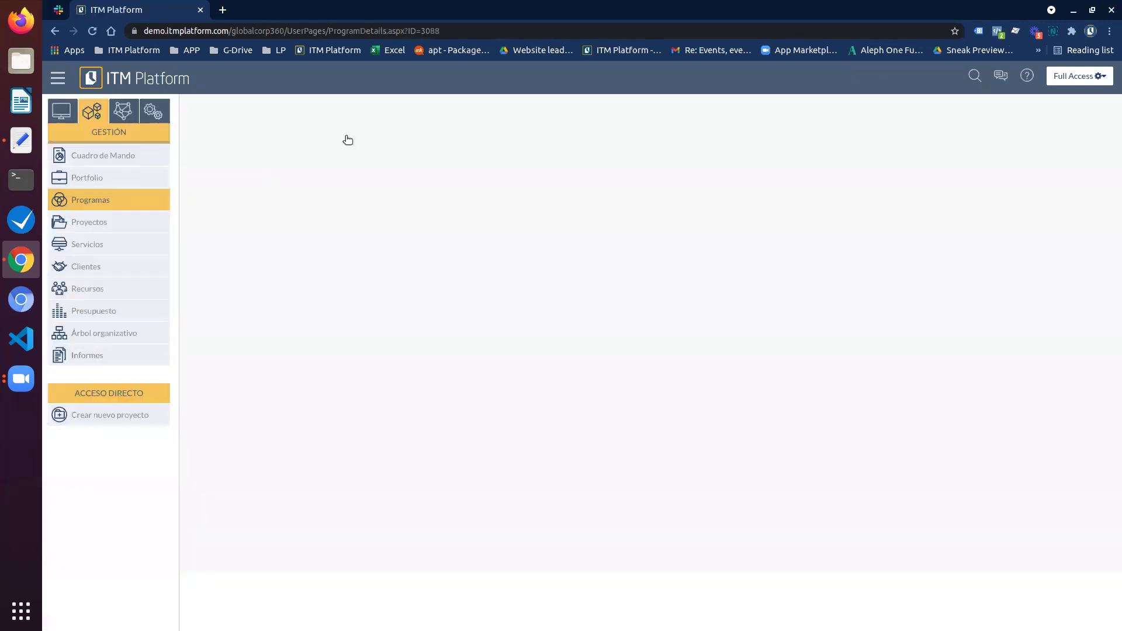
left_click_drag(300, 106, 431, 106)
left_click(431, 106)
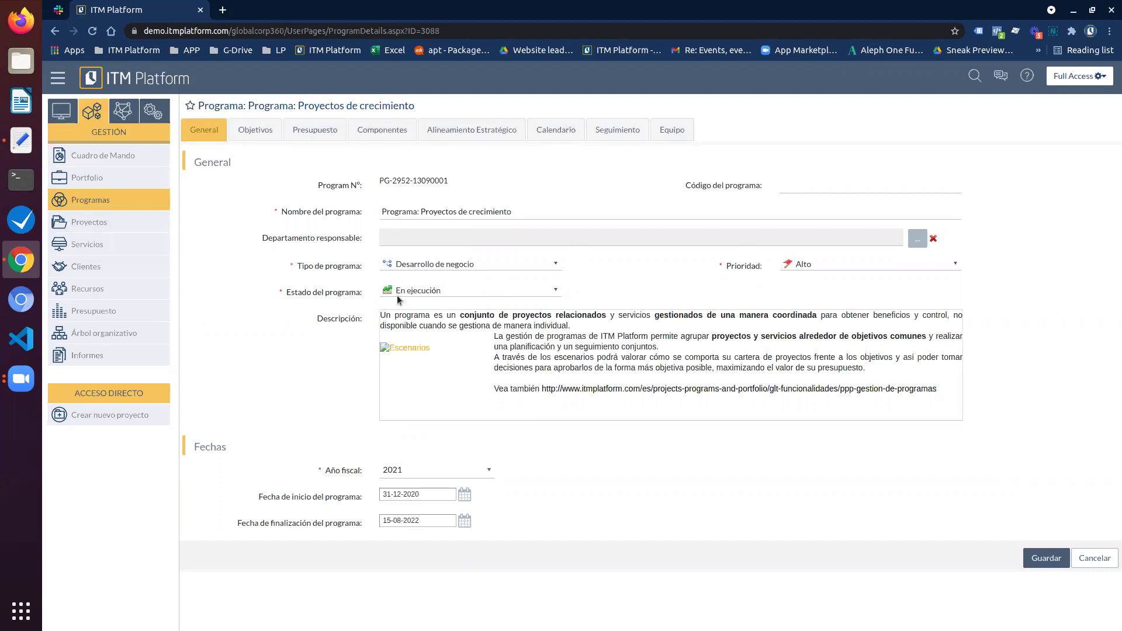
Step: Review the program's objectives and the business objectives selectable under Plan bienal, leaving the selection unsaved
left_click(260, 129)
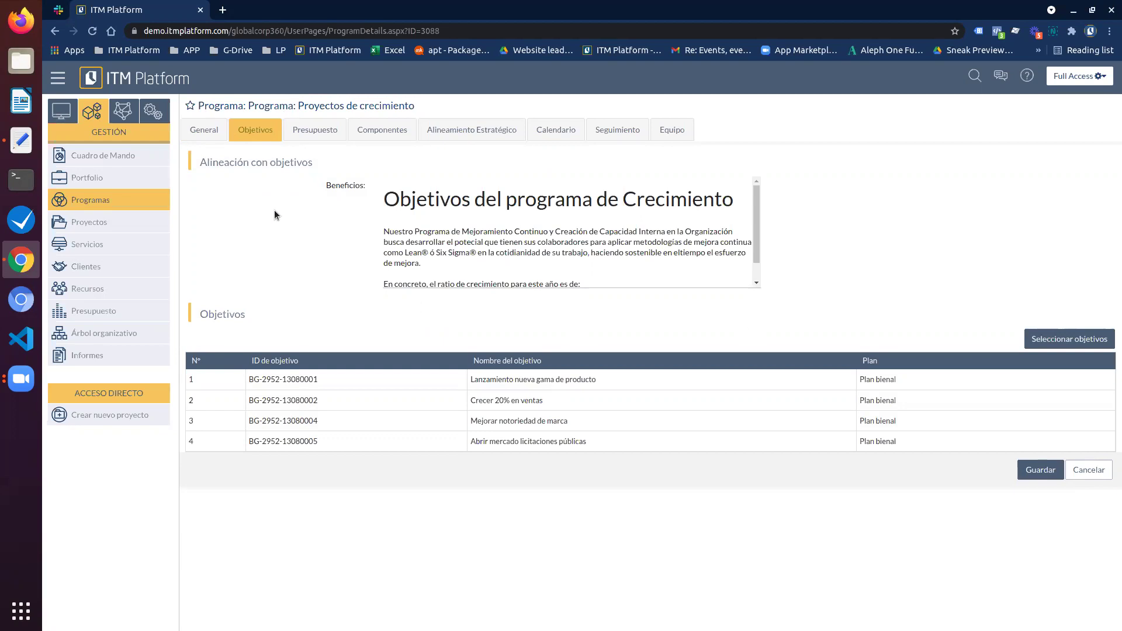
left_click(1043, 339)
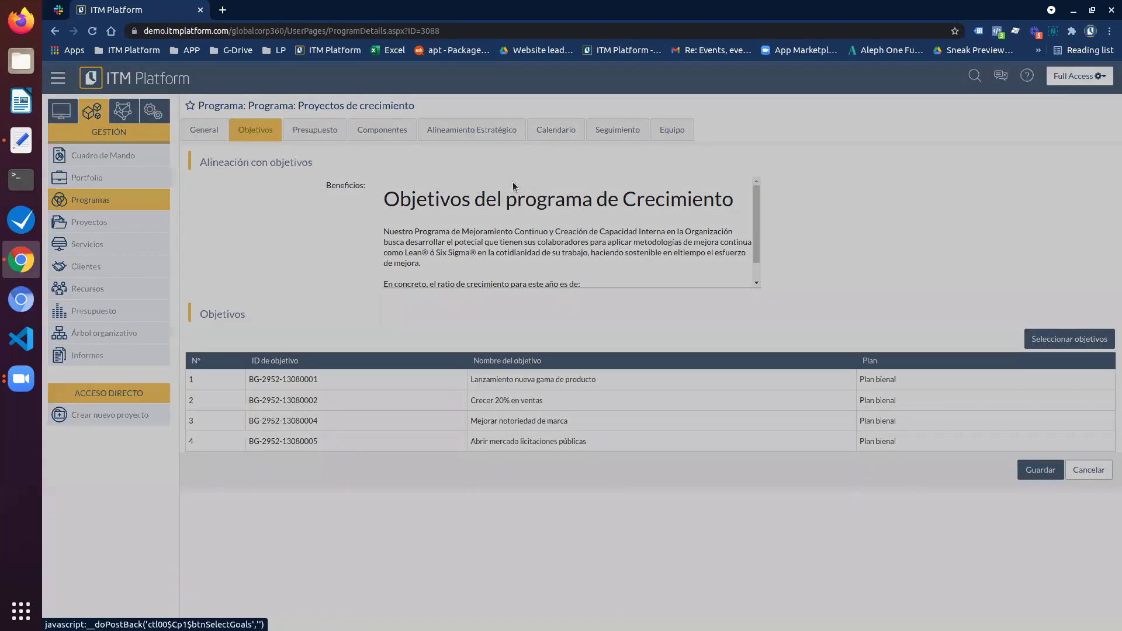
left_click(483, 181)
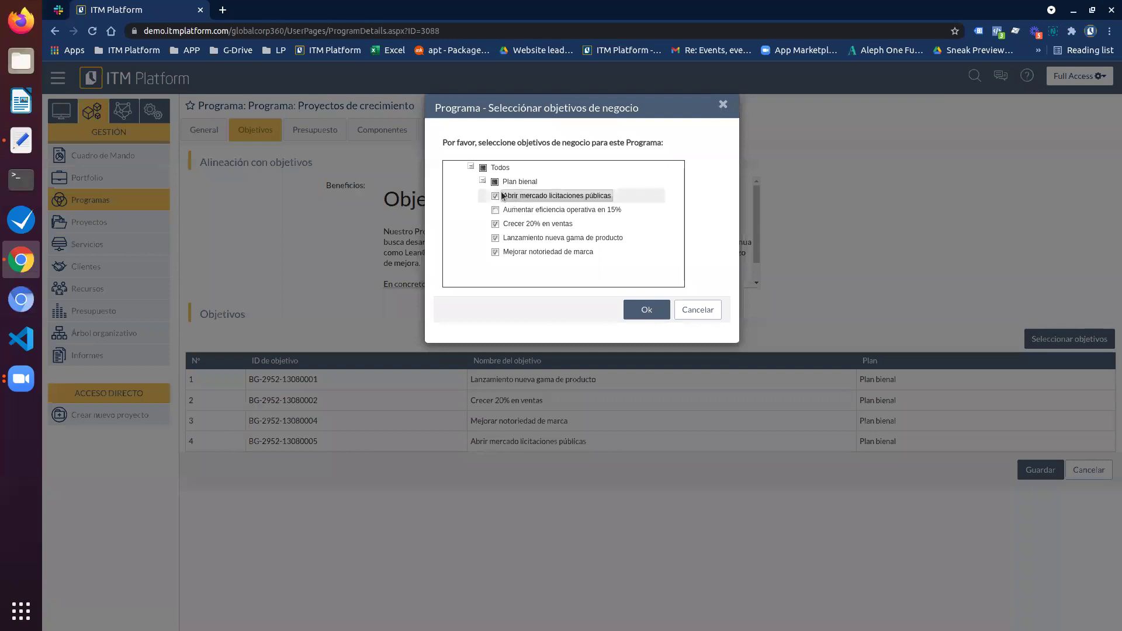
left_click(482, 182)
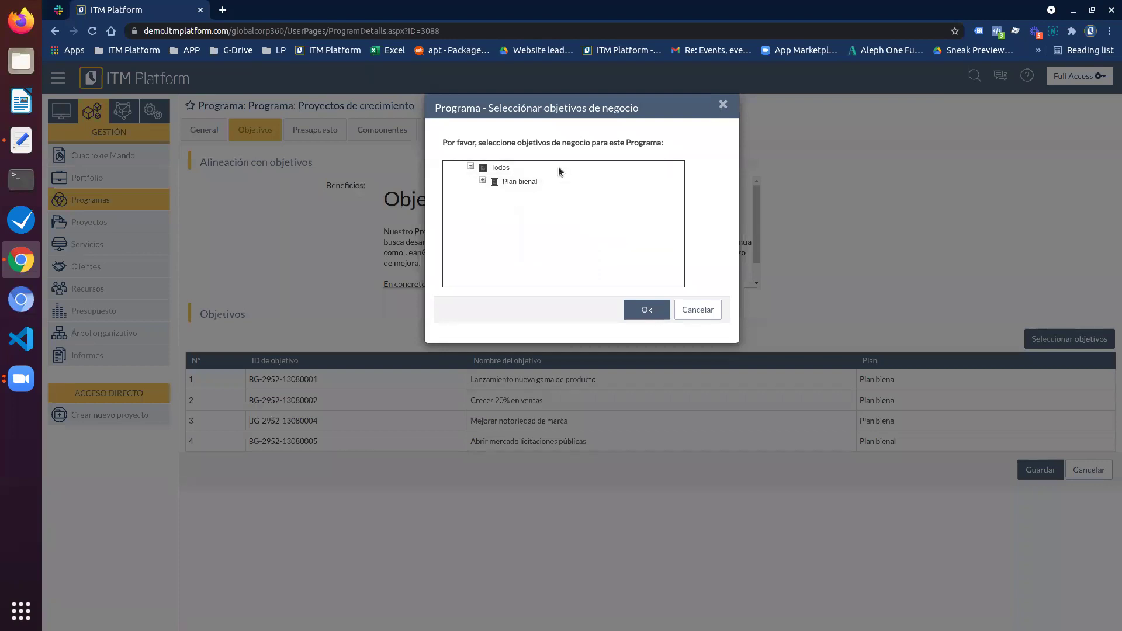
left_click(723, 104)
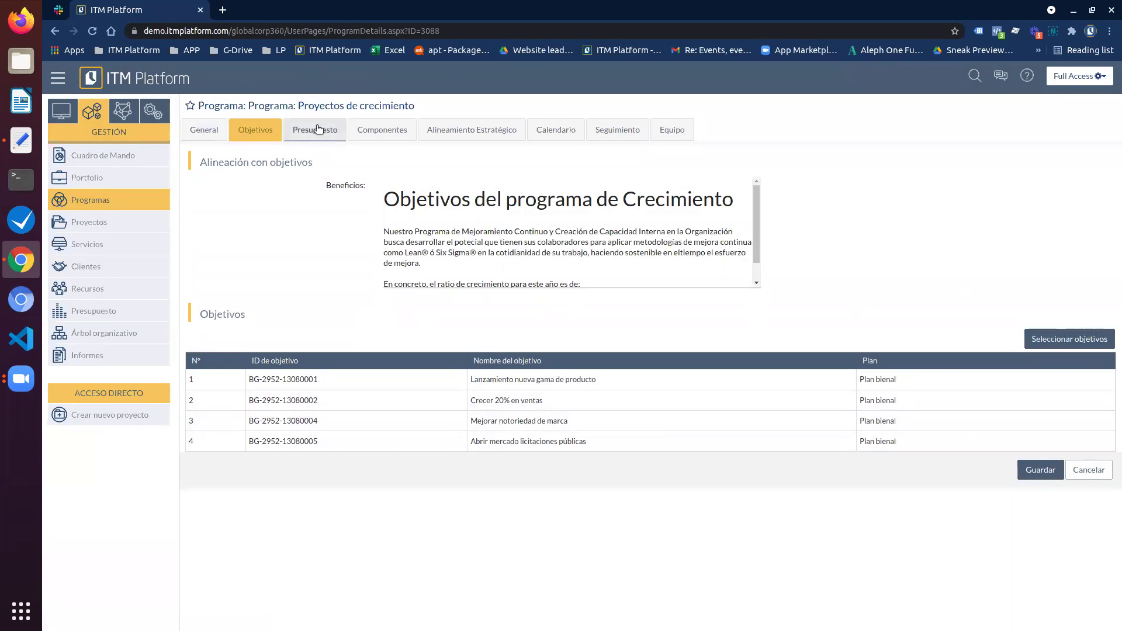
Step: Review the program's components and the projects and services available to add, then close the component selection without saving
left_click(369, 131)
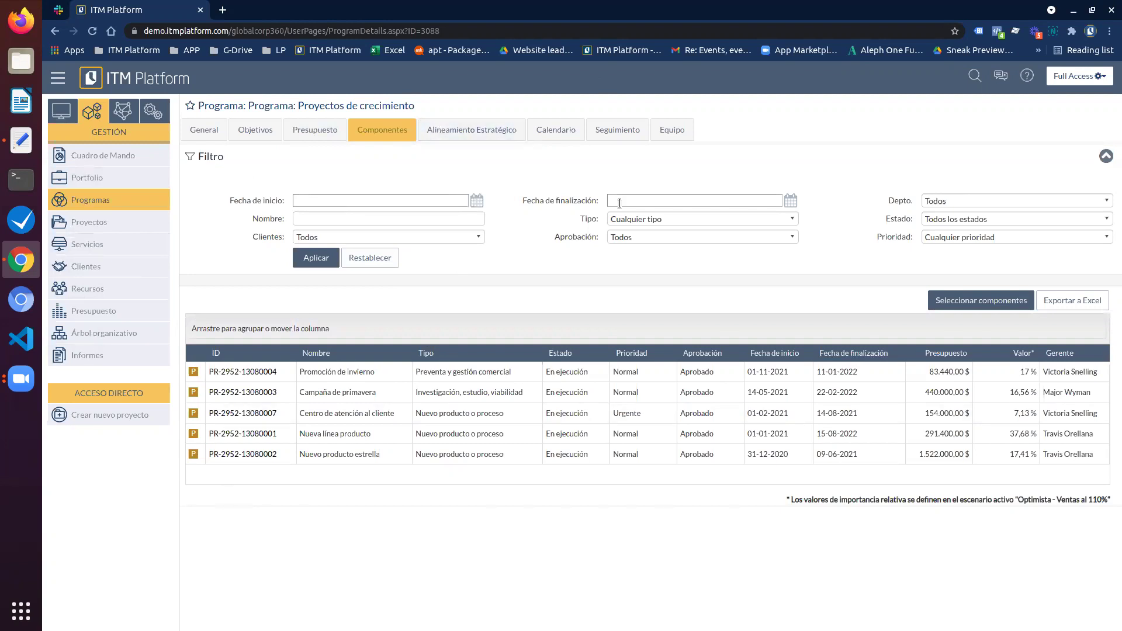
left_click(962, 301)
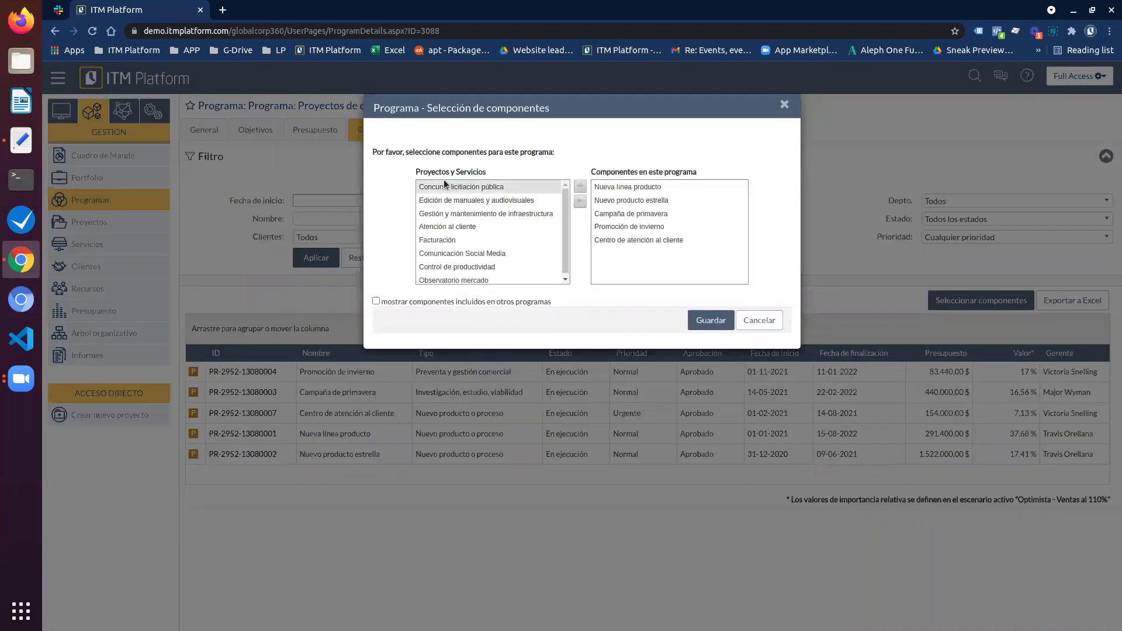
scroll(467, 189, "down", 1)
left_click(485, 210)
scroll(501, 188, "up", 1)
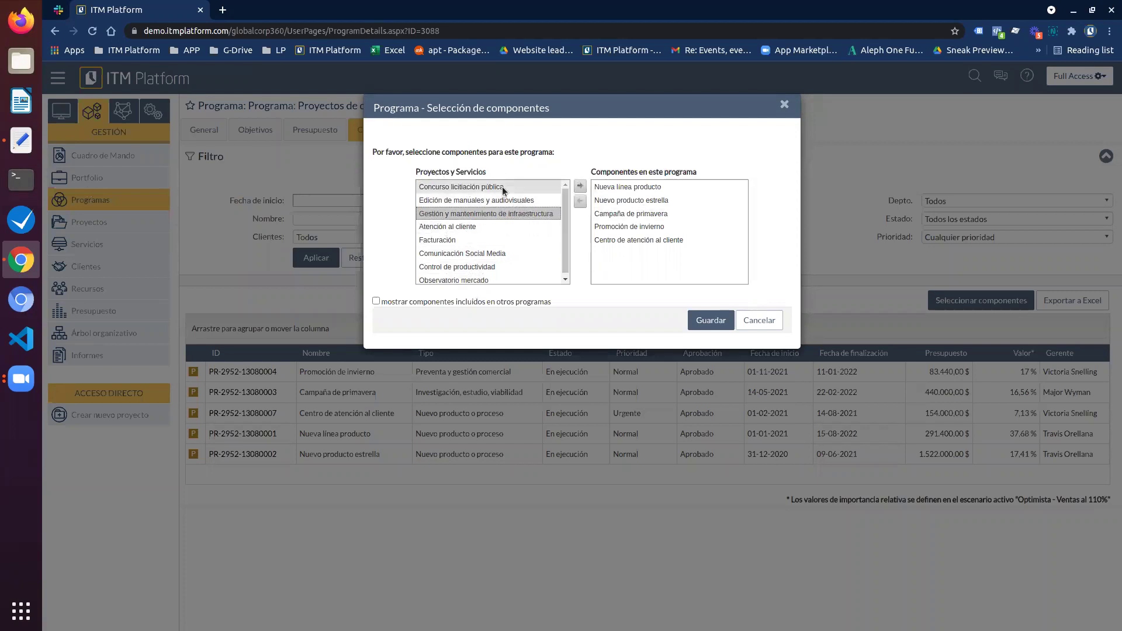
left_click(460, 251)
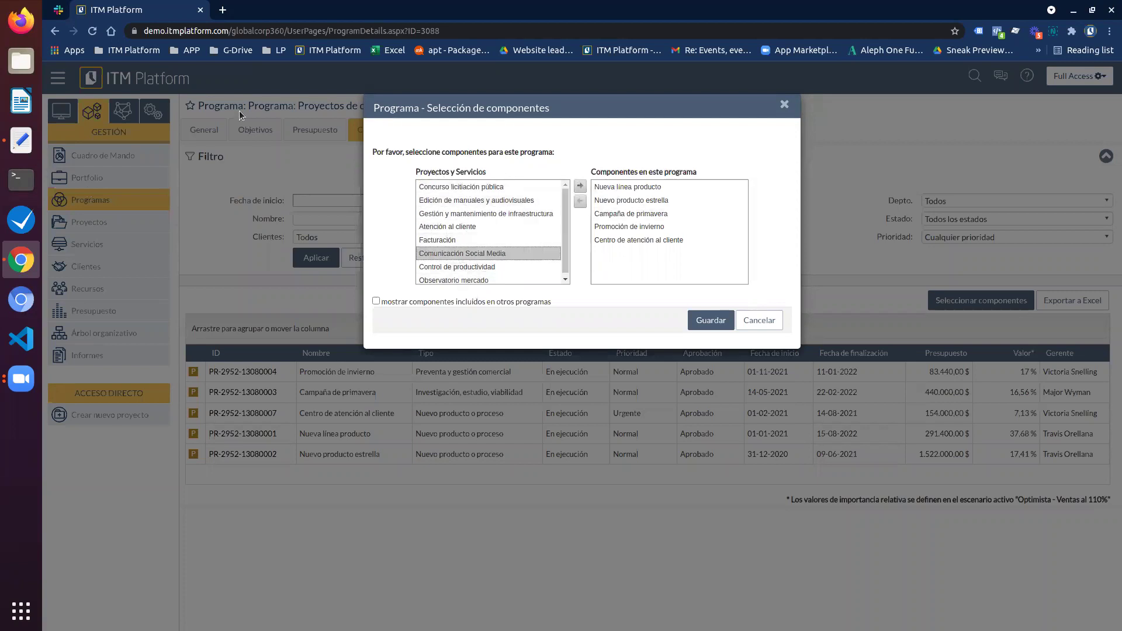
left_click(488, 200)
scroll(488, 196, "down", 1)
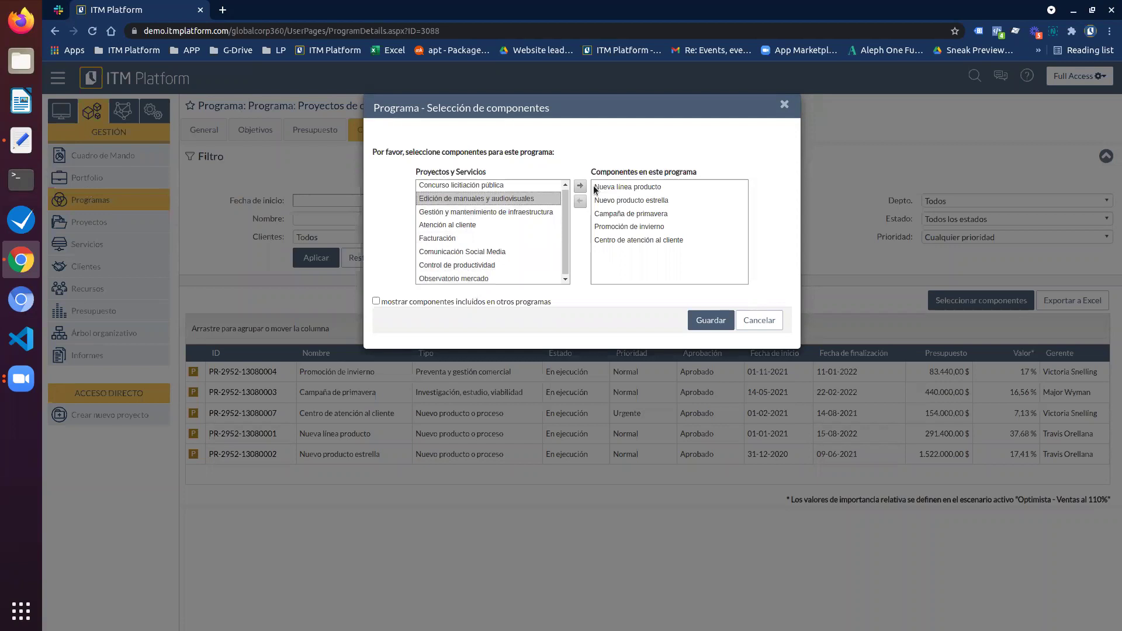
left_click(784, 106)
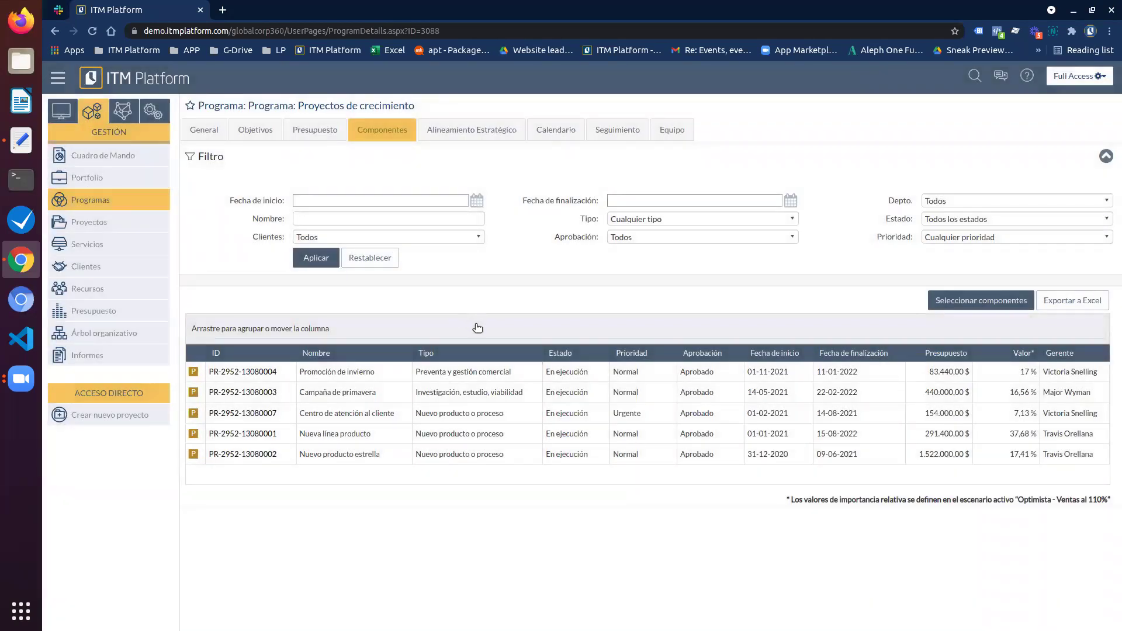
Step: Open the "Optimista - Ventas al 110%" scenario in the program's strategic alignment to view its objective priorities
left_click(455, 135)
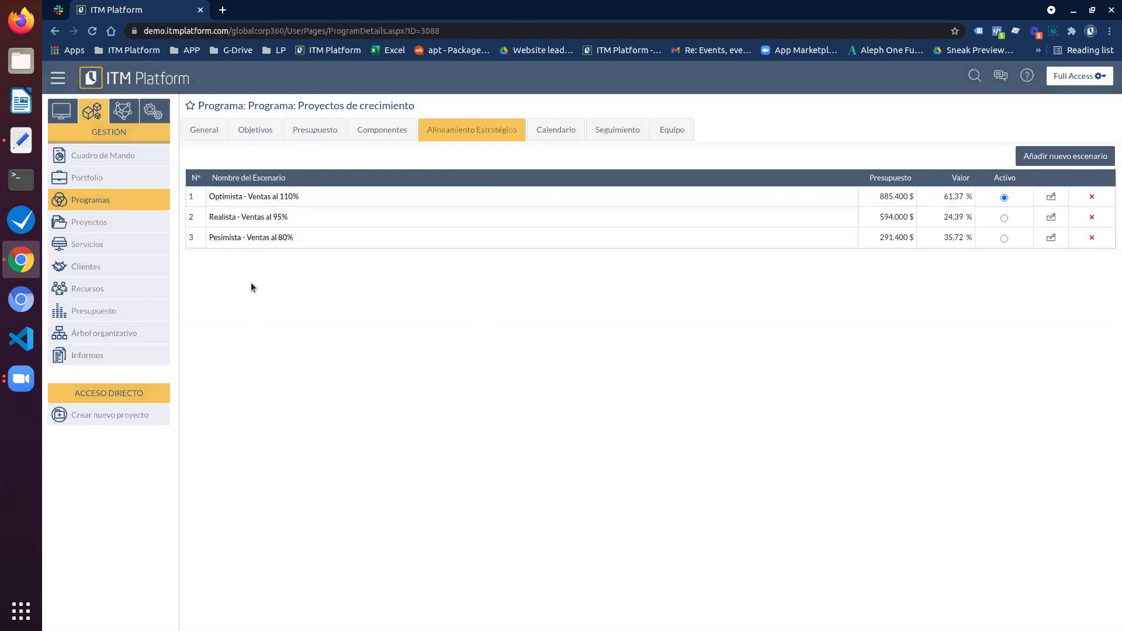
key("alt+Tab")
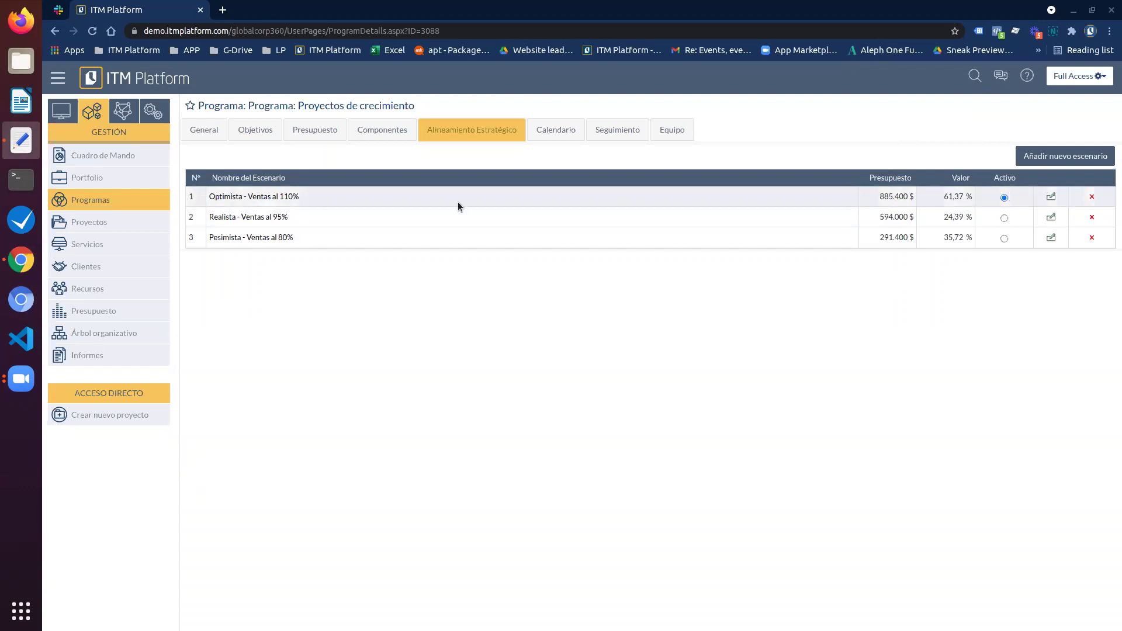
left_click(257, 197)
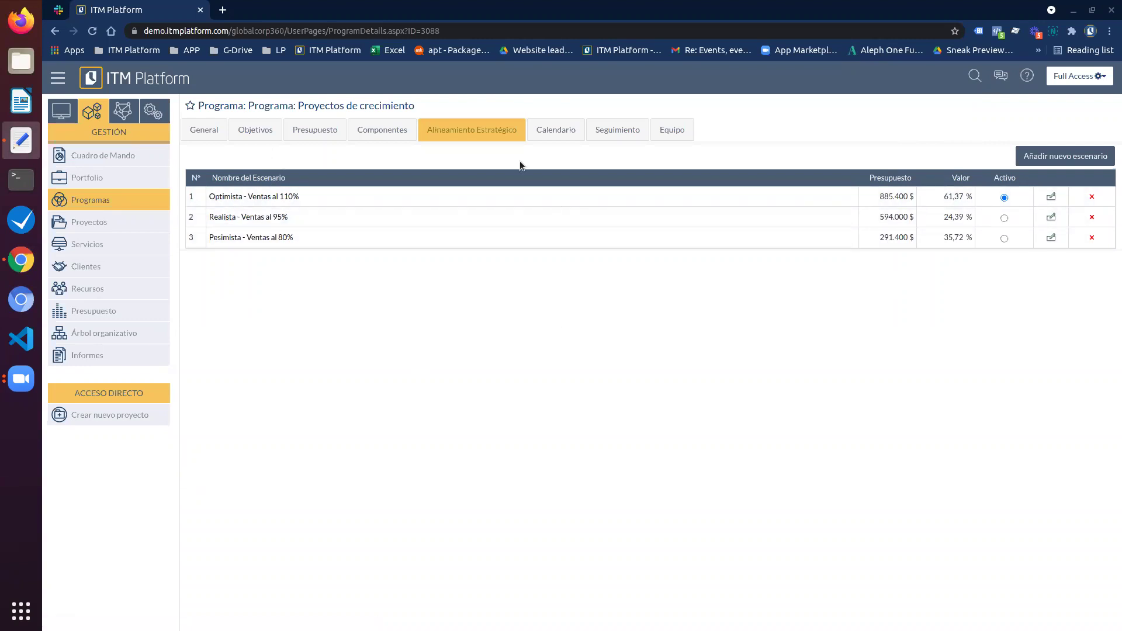
left_click(267, 198)
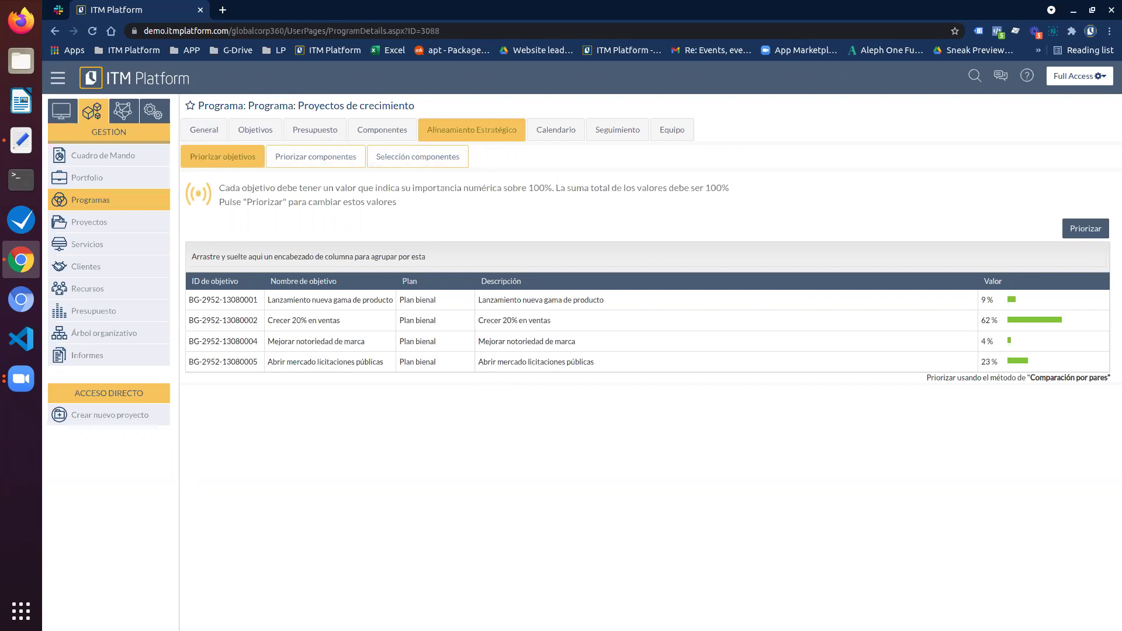
key("alt+Tab")
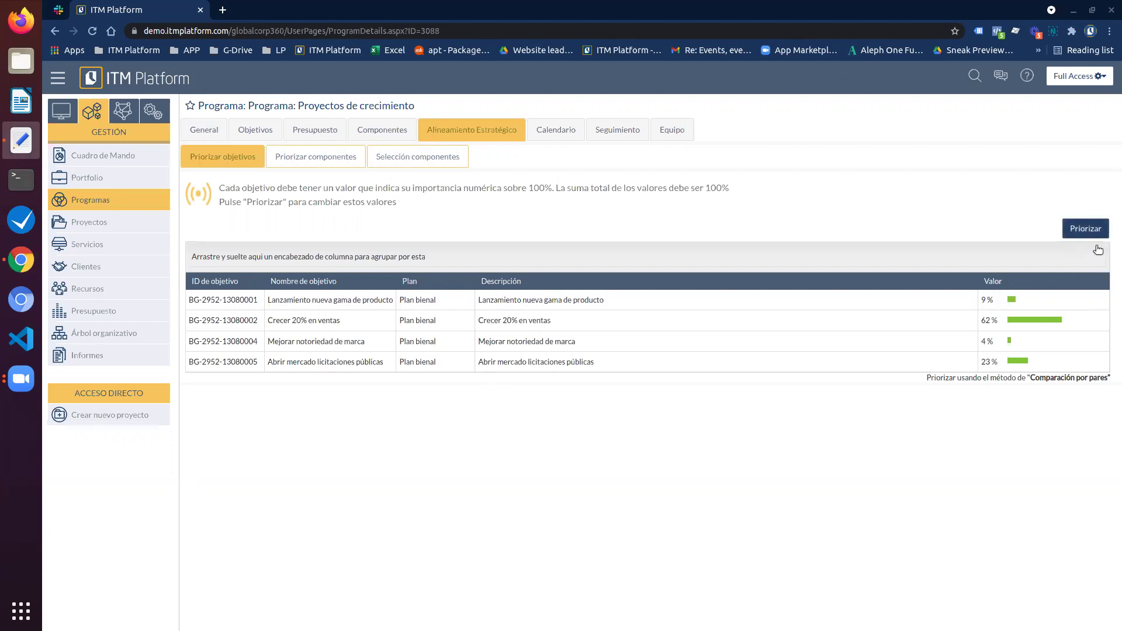
Step: Examine the Valoración cuantitativa prioritization form for the scenario's objectives and return to the objectives list without saving
left_click(1086, 230)
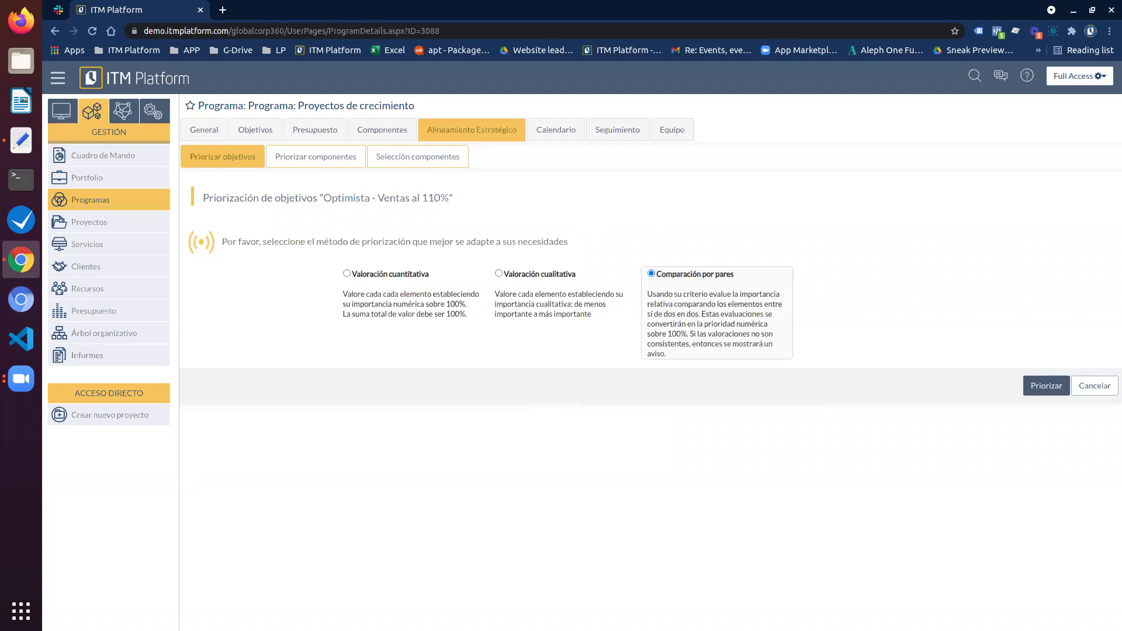
left_click(348, 274)
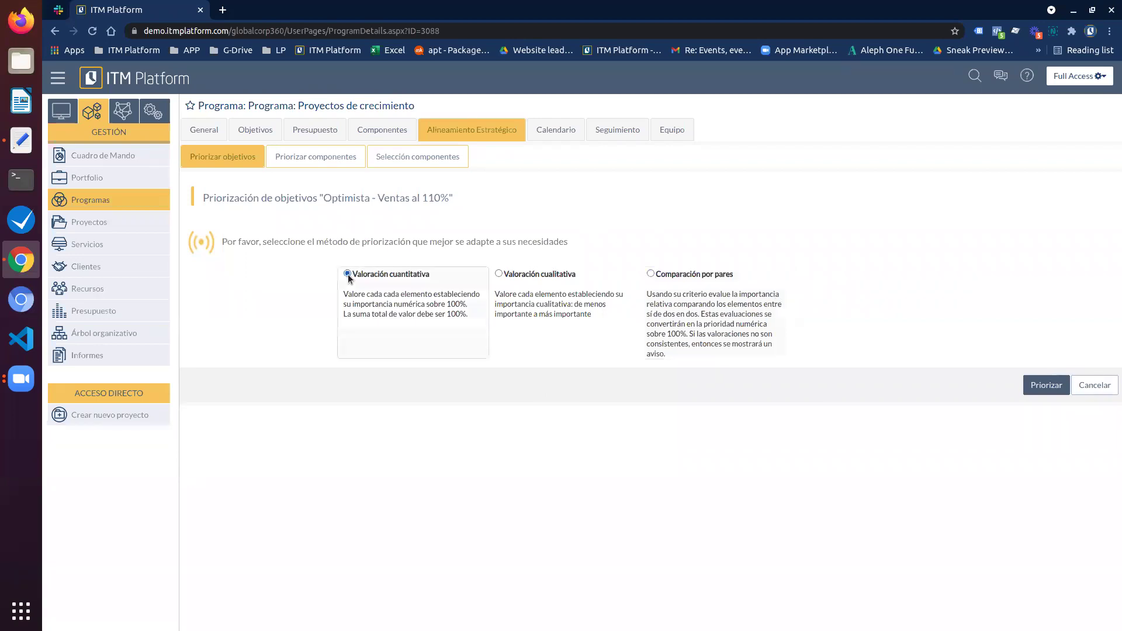
left_click(1031, 388)
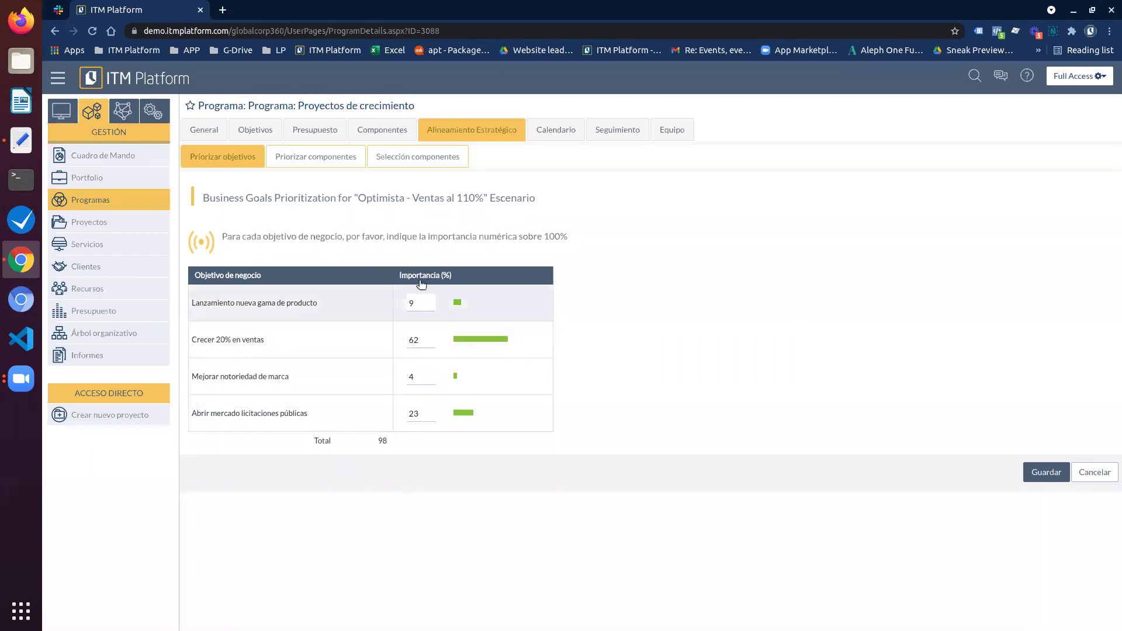
left_click(232, 160)
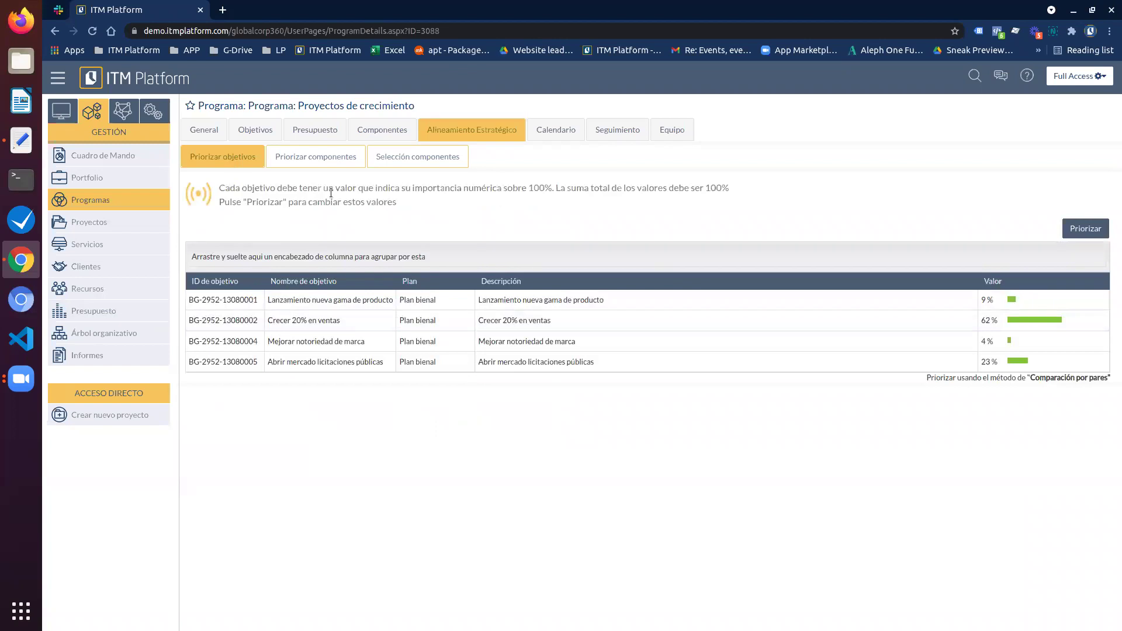
Step: Open the Comparación por pares matrix for the objectives and examine "Abrir mercado licitaciones públicas" against "Crecer 20% en ventas"
left_click(1090, 229)
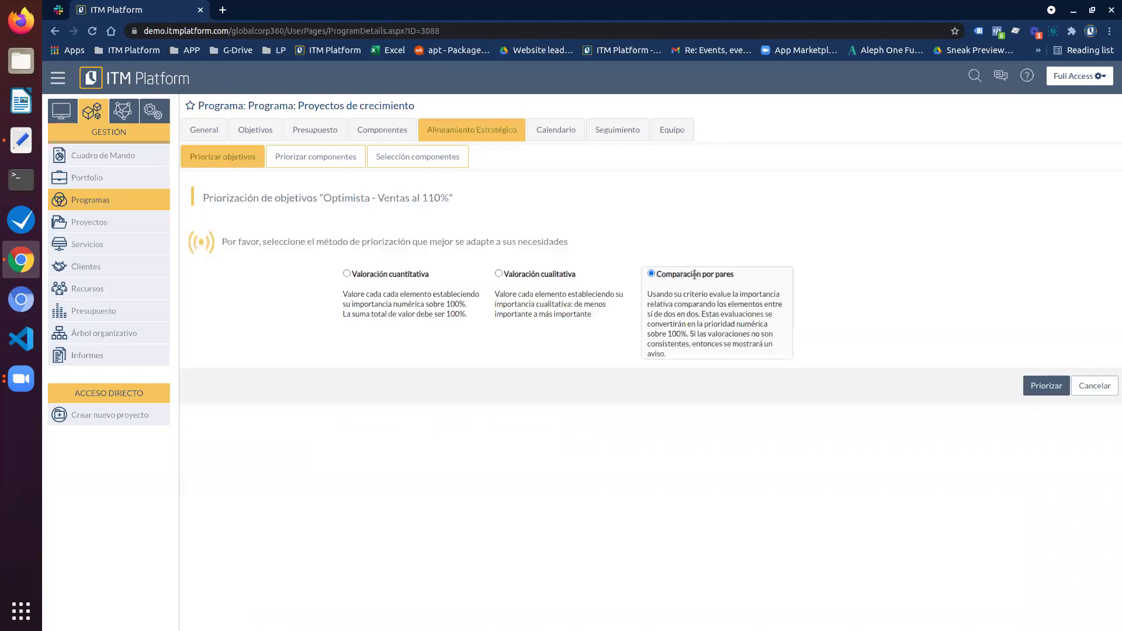
left_click_drag(735, 276, 657, 275)
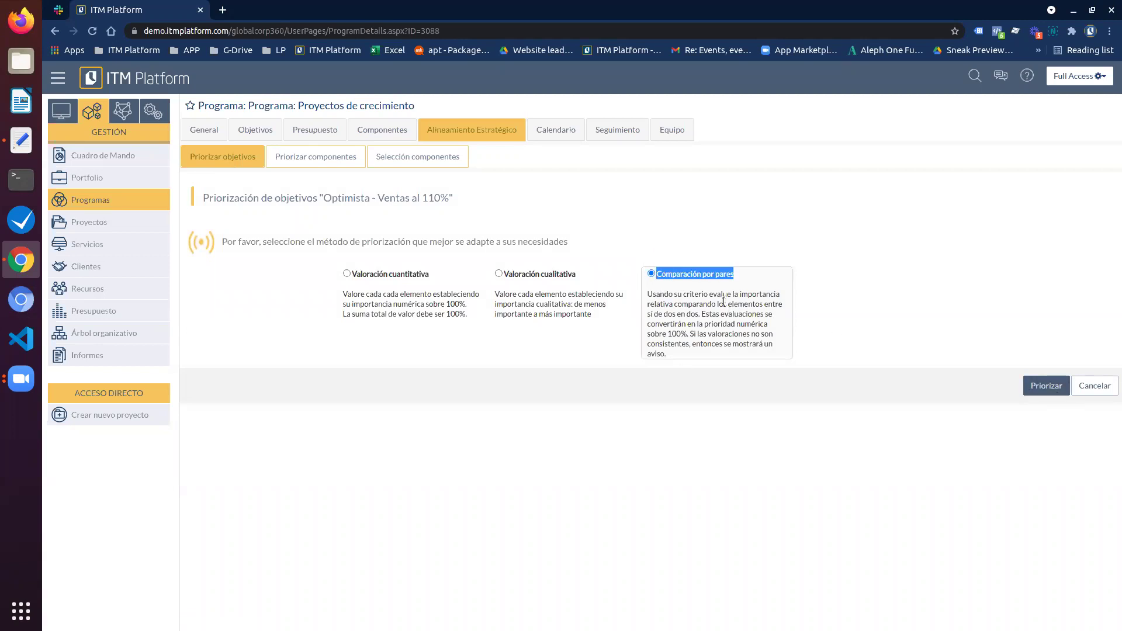
left_click(1035, 388)
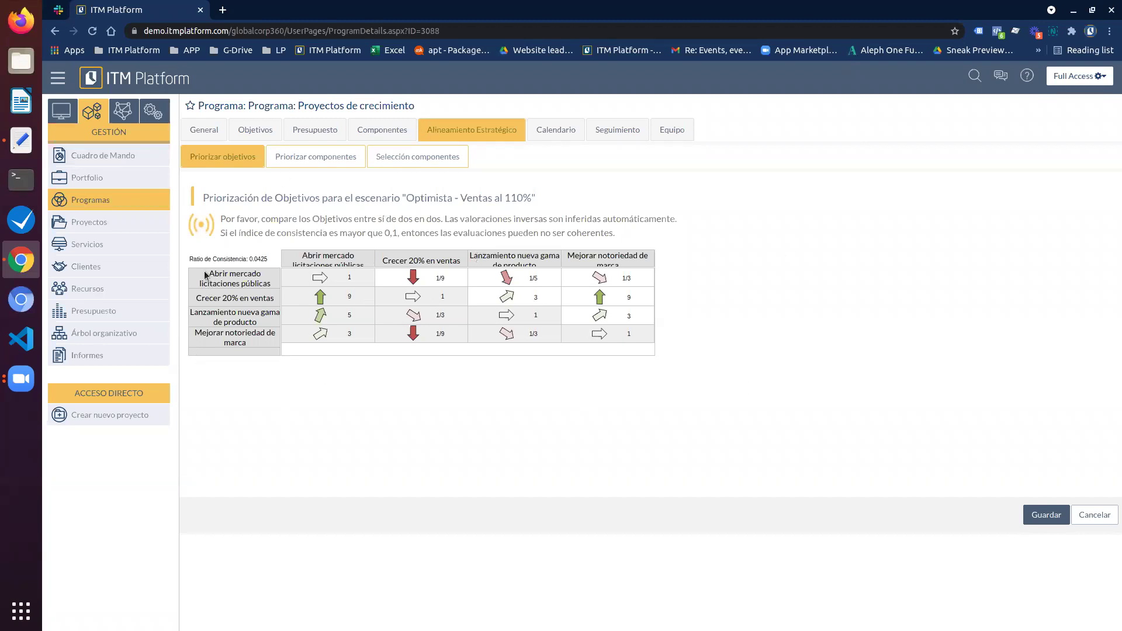
left_click_drag(201, 276, 275, 292)
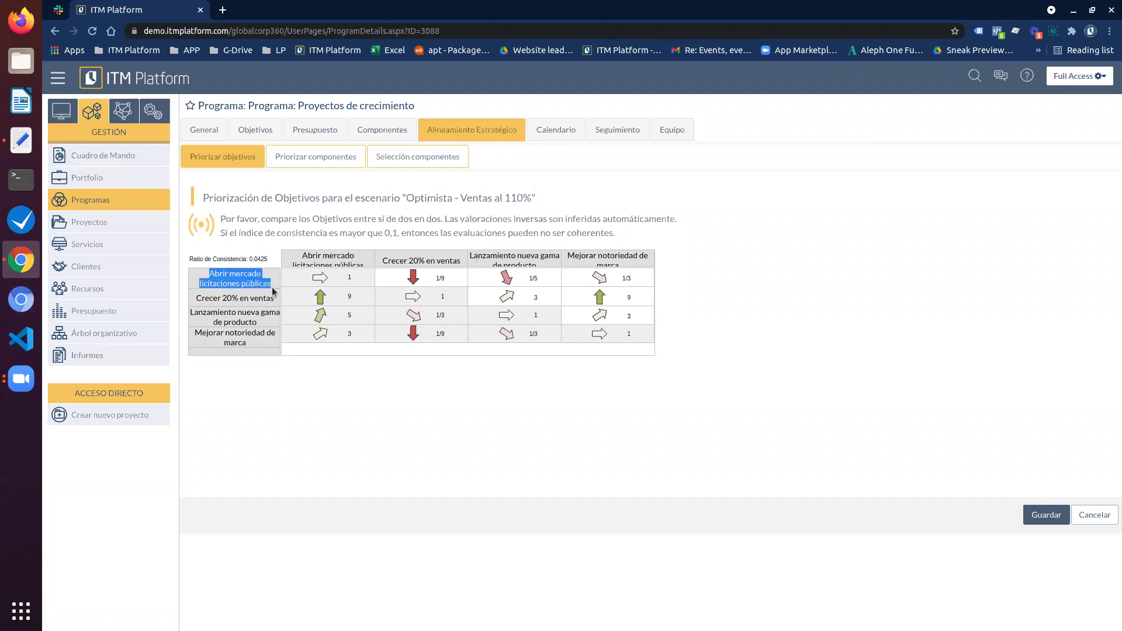
left_click(213, 279)
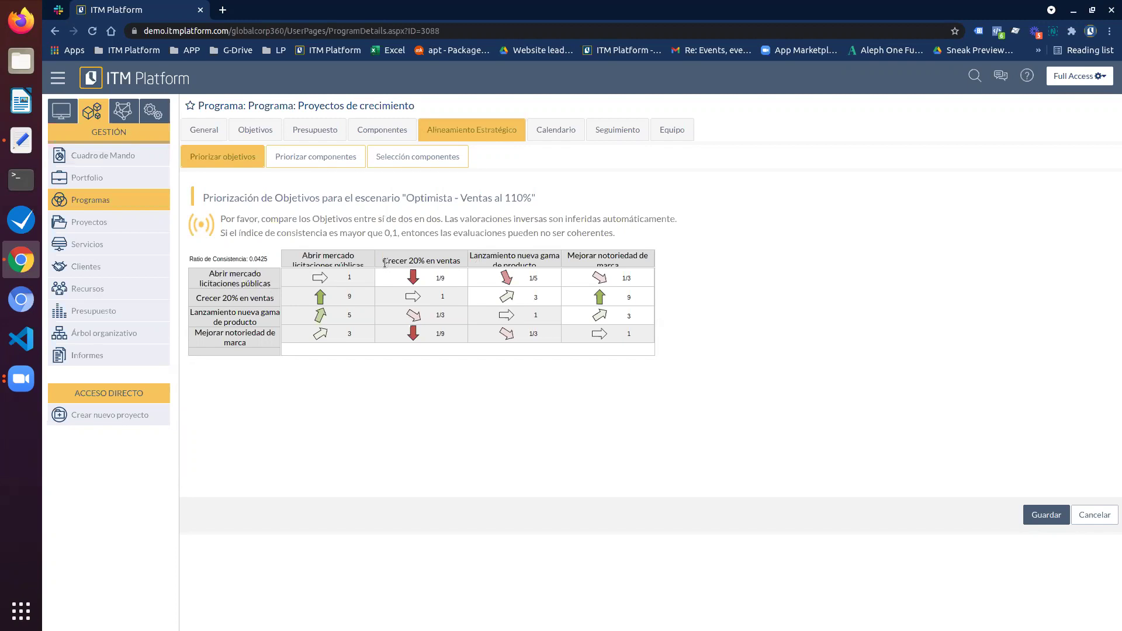
left_click_drag(385, 261, 457, 261)
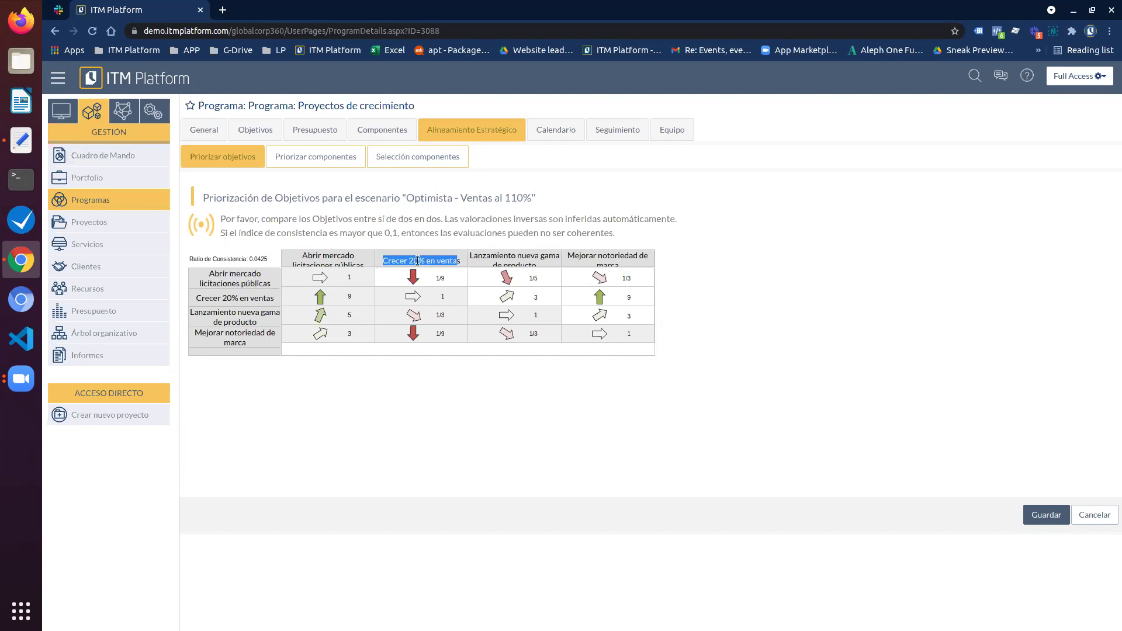
left_click(423, 260)
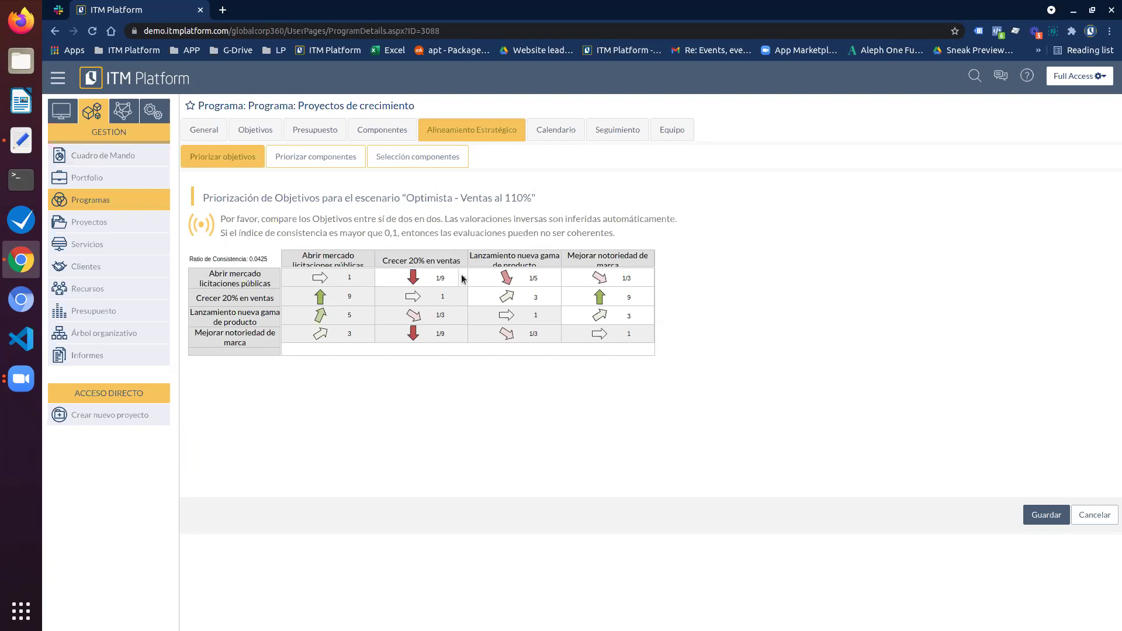
Step: Try several importance ratings for "Abrir mercado licitaciones públicas" against "Crecer 20% en ventas", including "es mucho más importante que" and "es bastante más importante que"
left_click(463, 279)
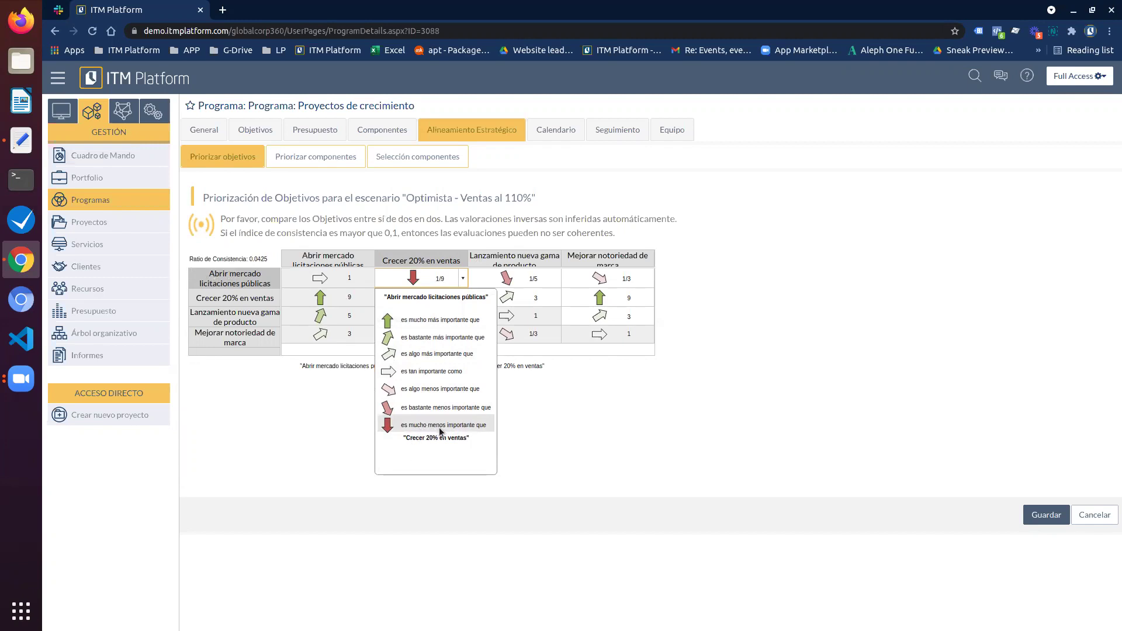
left_click(444, 407)
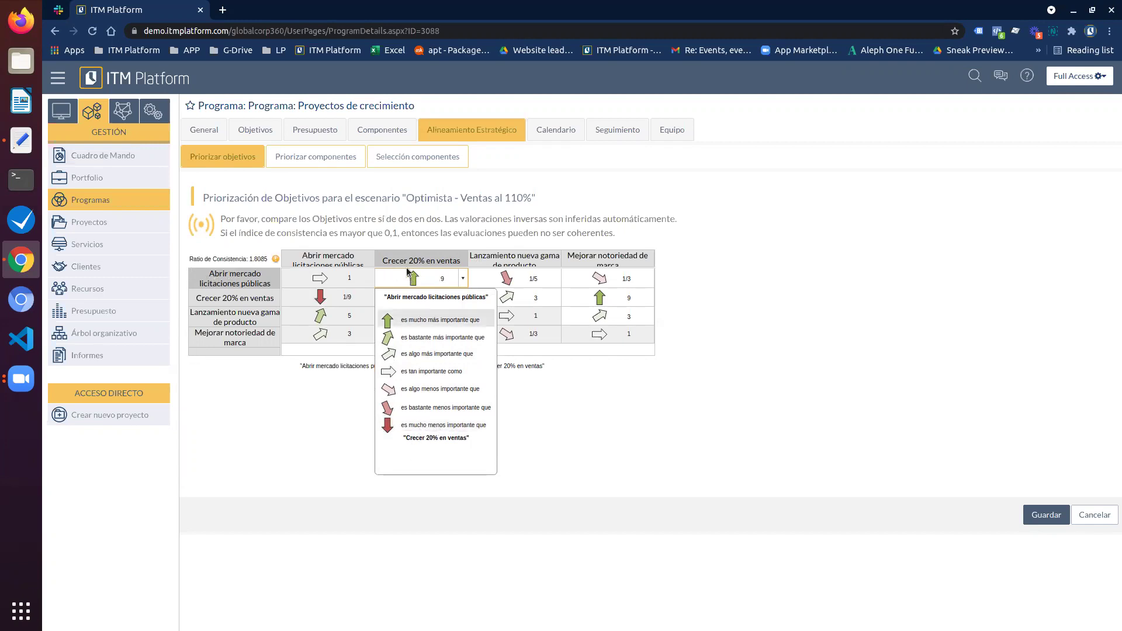
left_click(430, 391)
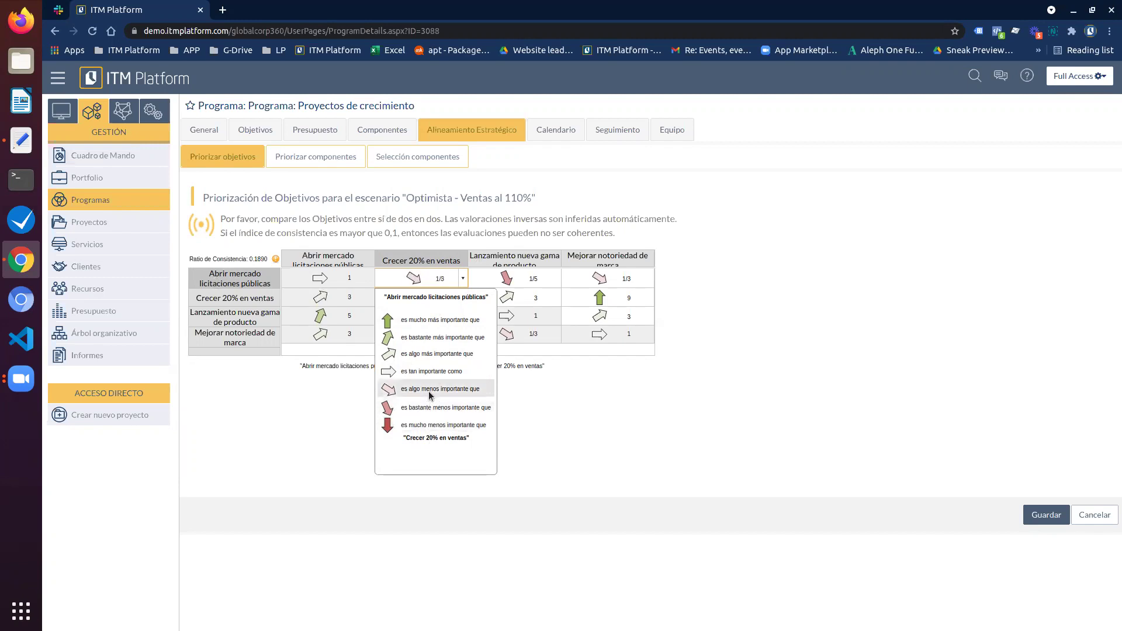
left_click(430, 321)
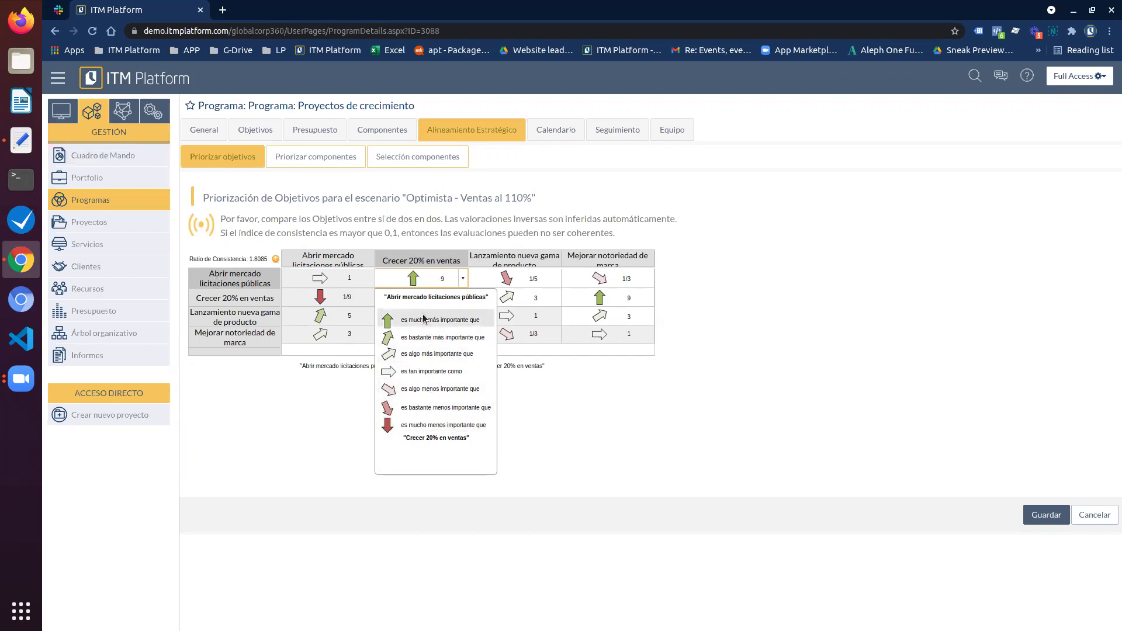
left_click(422, 408)
left_click(429, 337)
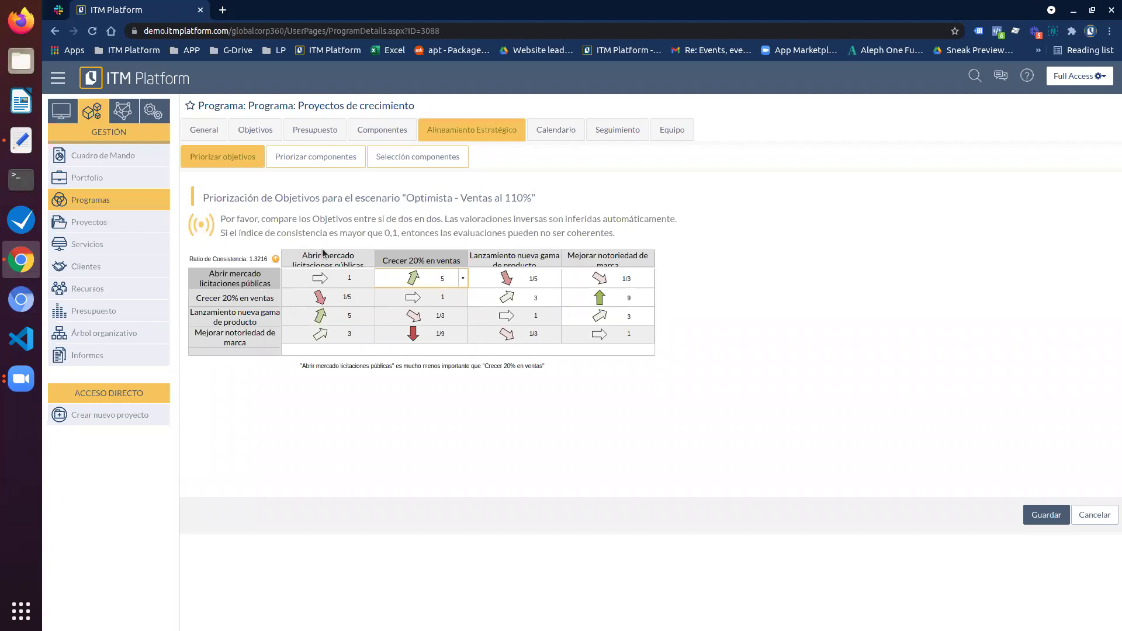
Step: Rate "Abrir mercado licitaciones públicas" as "es algo menos importante que" against "Crecer 20% en ventas" in the comparison matrix
left_click(462, 278)
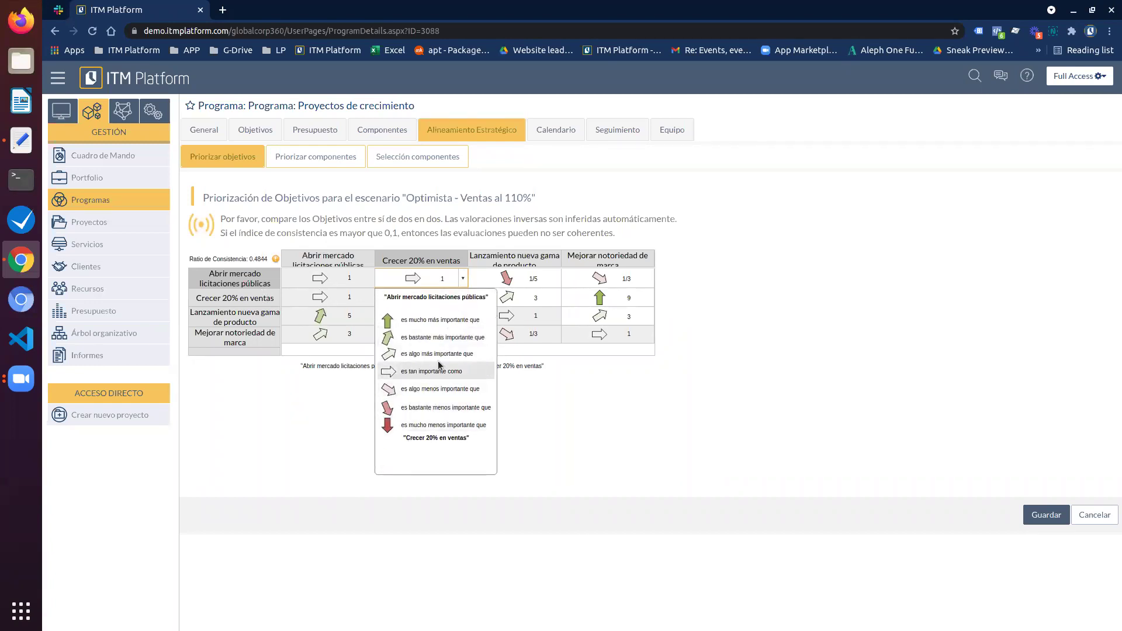
left_click(412, 383)
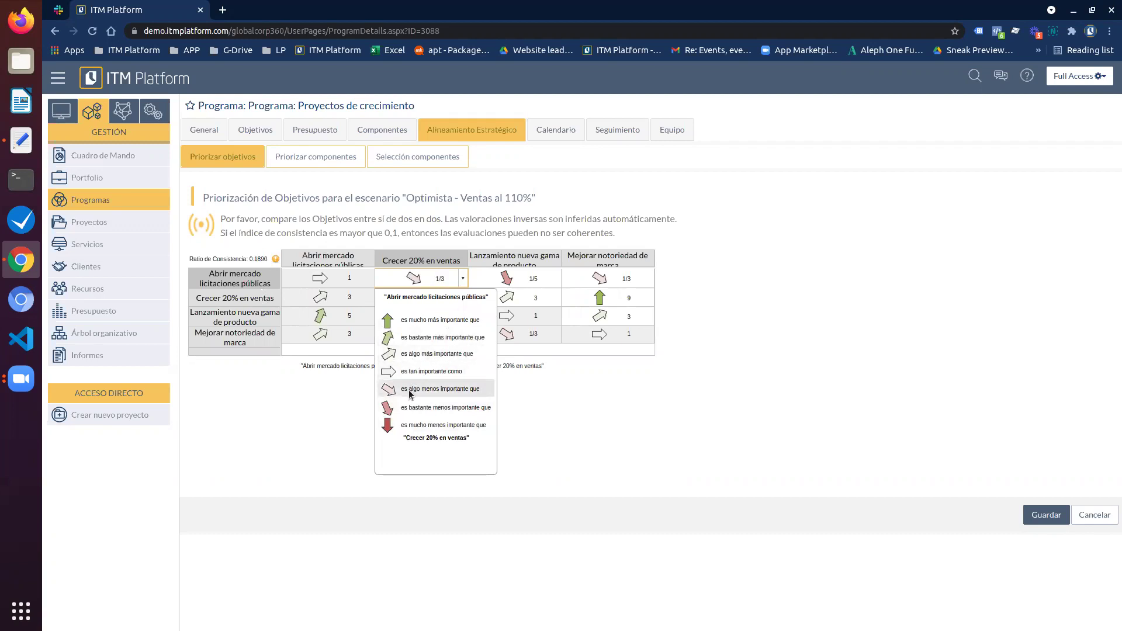
left_click(417, 279)
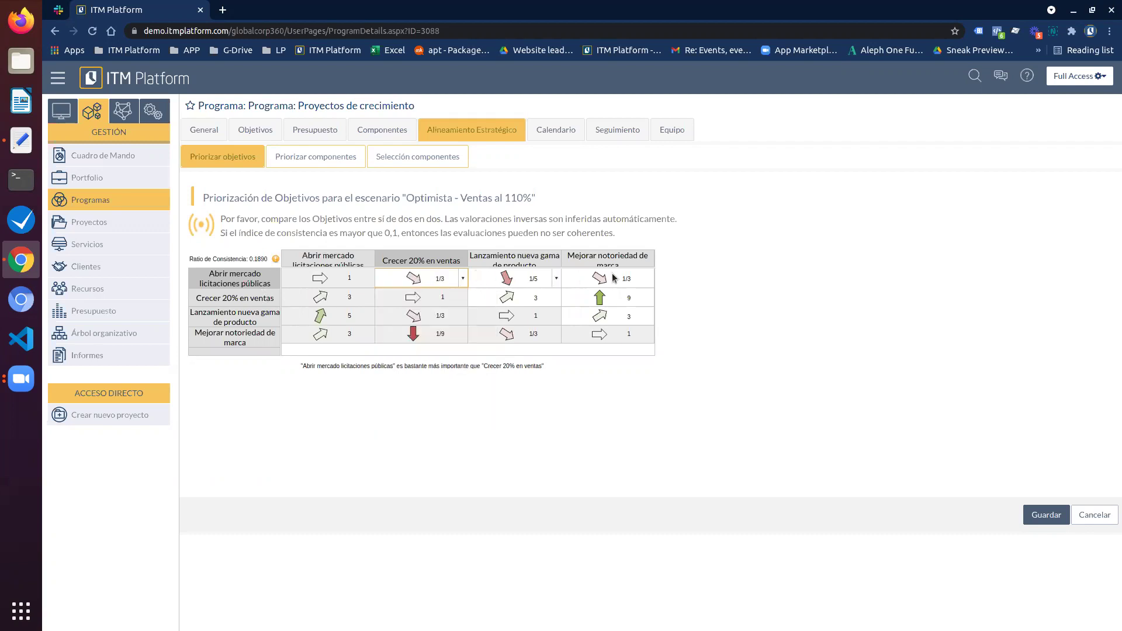
left_click(463, 278)
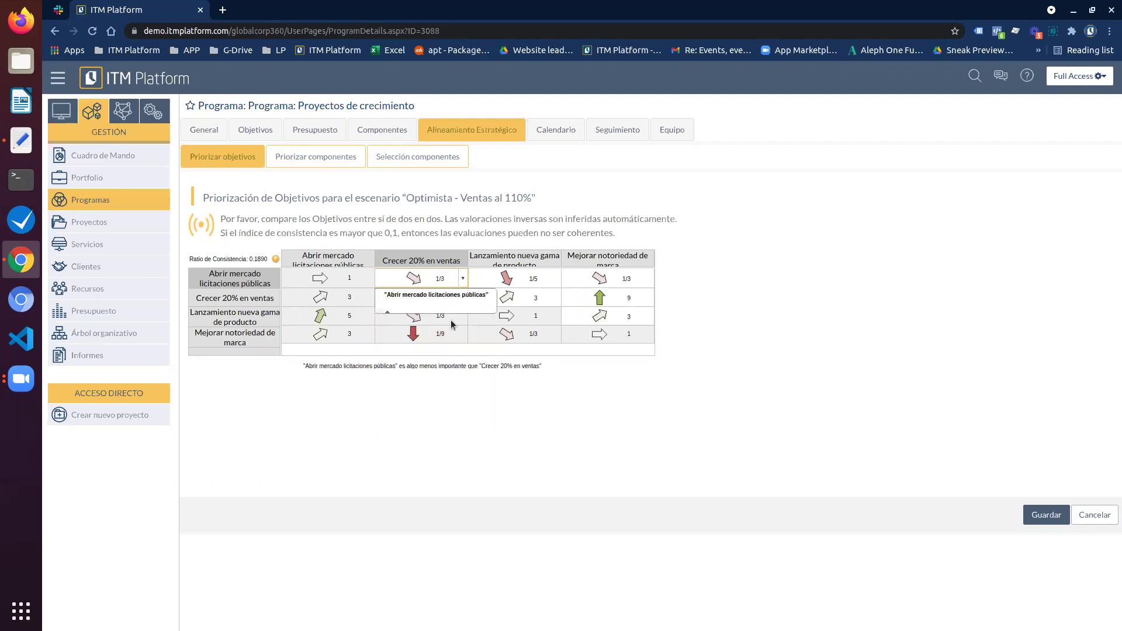
left_click(437, 388)
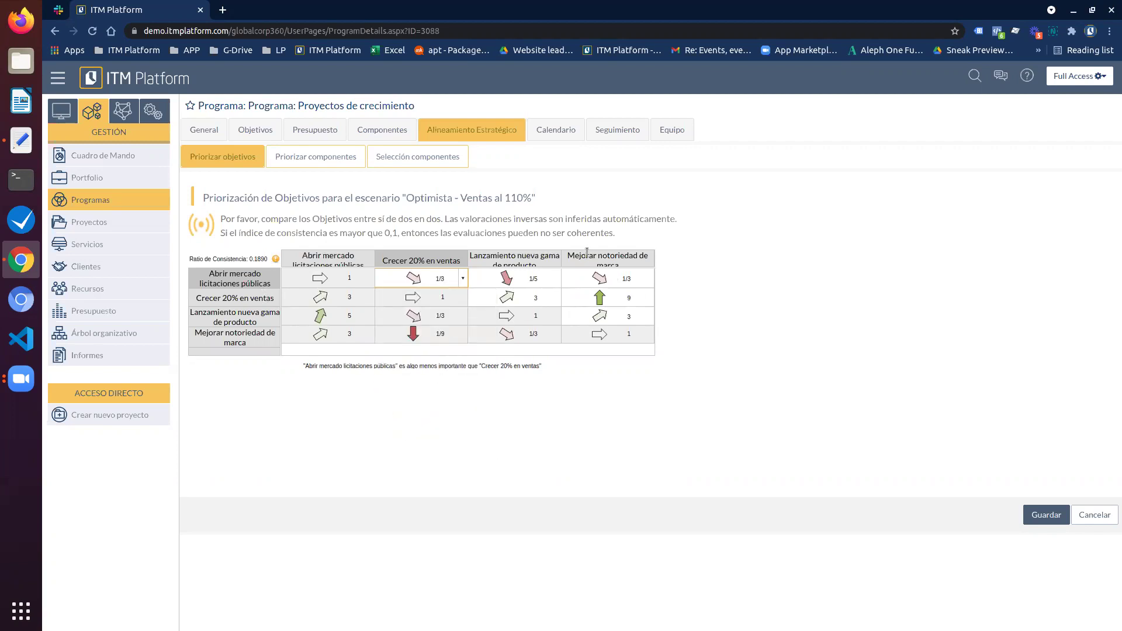
Step: Rate "Abrir mercado licitaciones públicas" as "es algo menos importante que" against "Lanzamiento nueva gama de producto" and check the consistency ratio
left_click(549, 275)
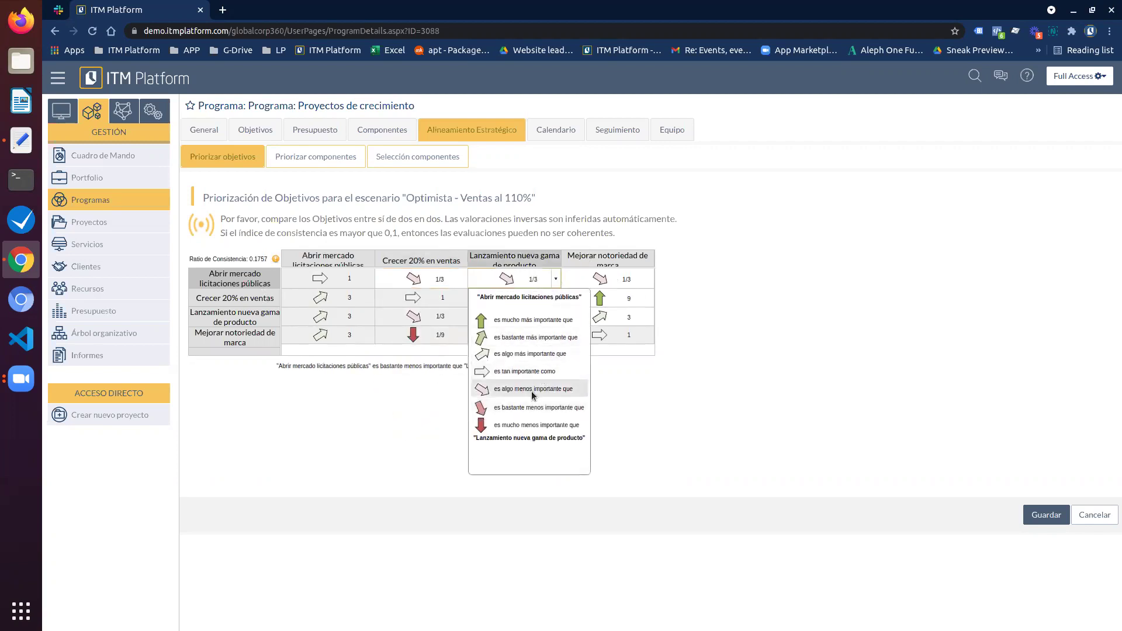
left_click(532, 389)
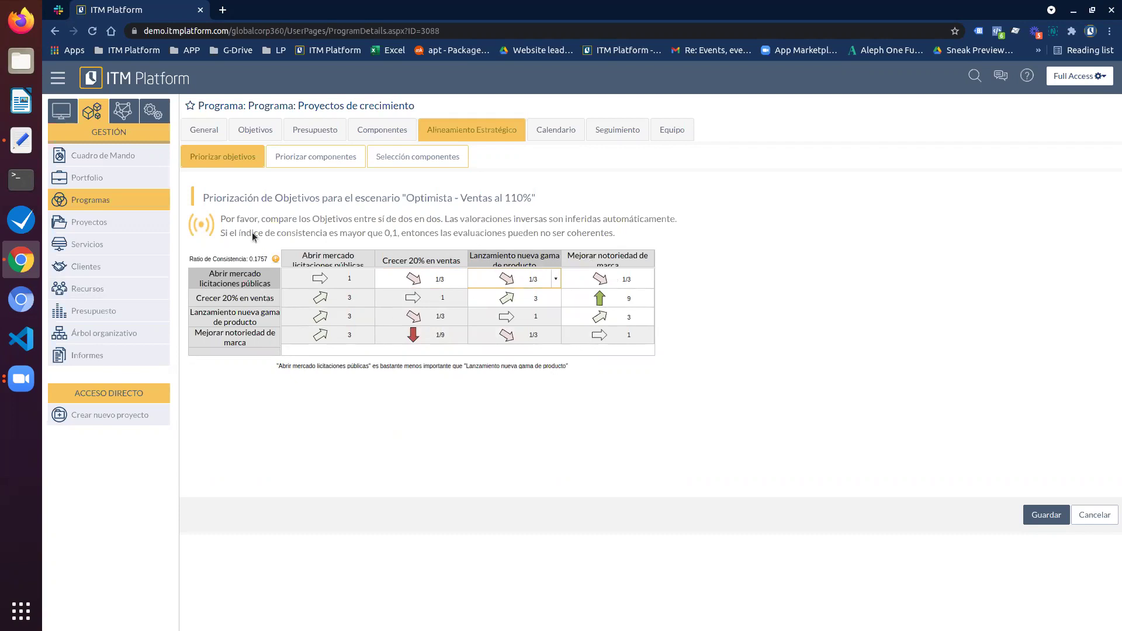
left_click_drag(197, 257, 244, 256)
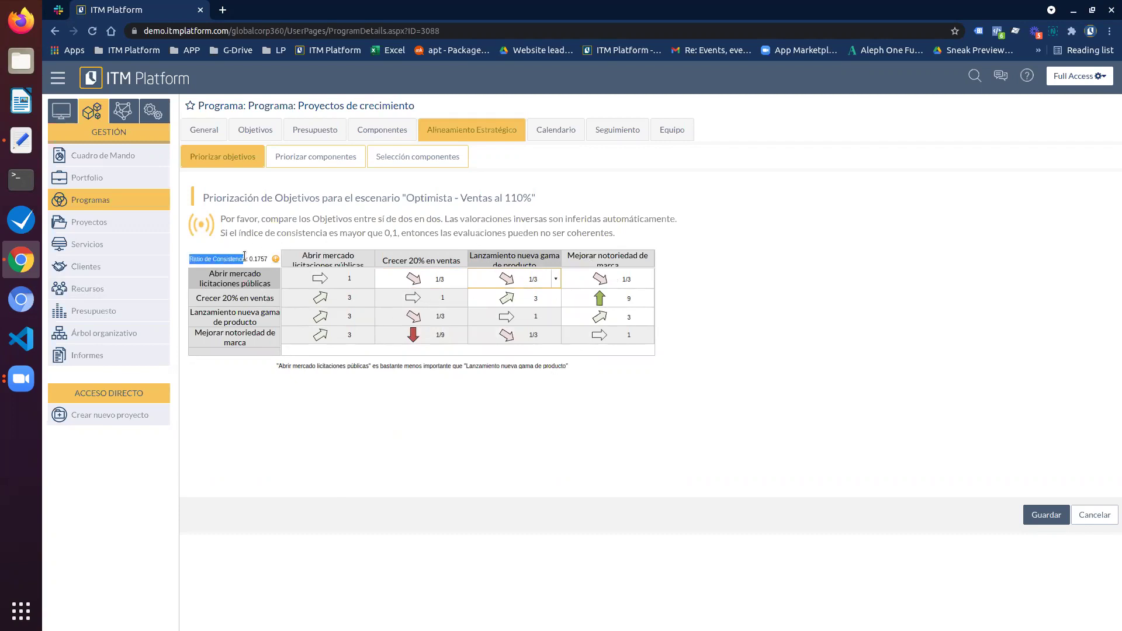
left_click(517, 279)
left_click(514, 426)
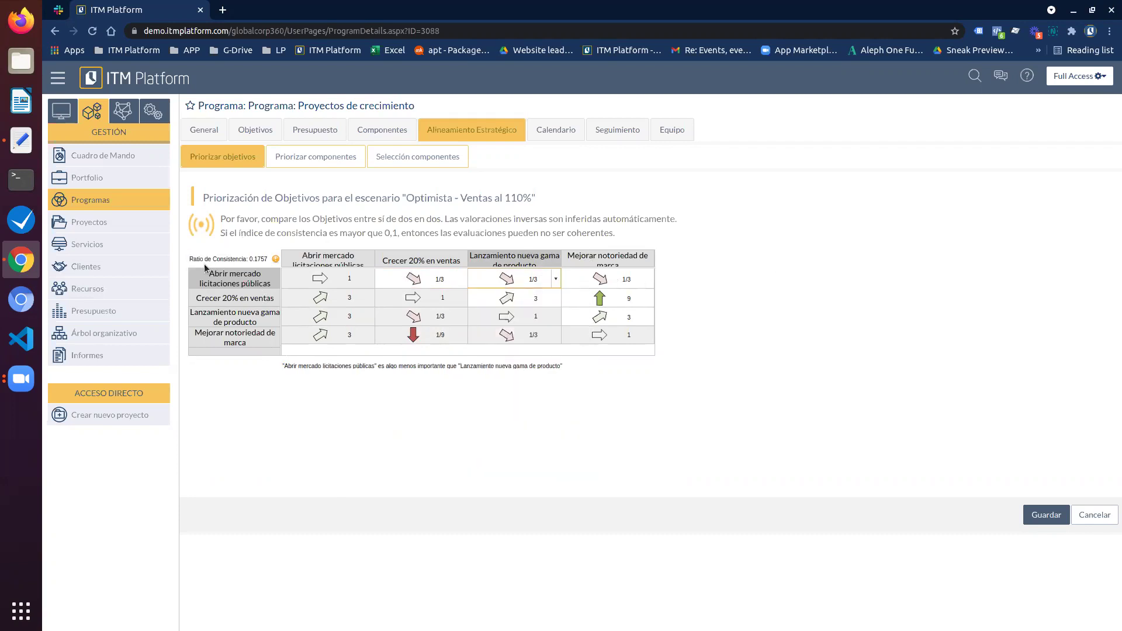
Step: Examine the matrix's Ratio de Consistencia and the note about evaluations that may not be coherent
left_click_drag(189, 259, 267, 262)
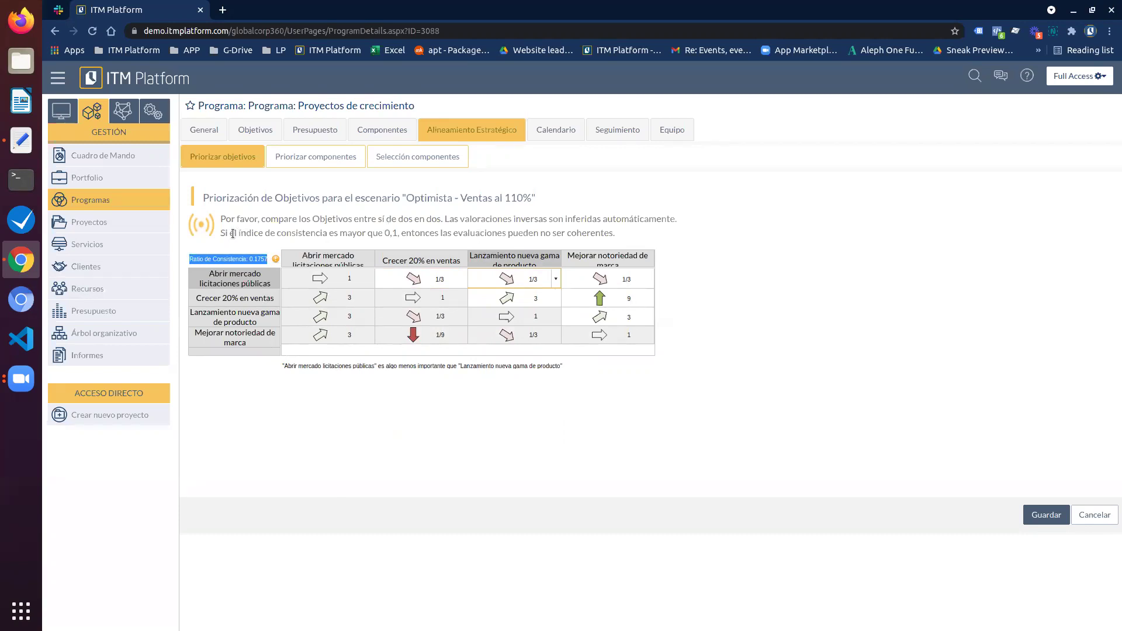
left_click_drag(220, 232, 613, 233)
left_click(640, 235)
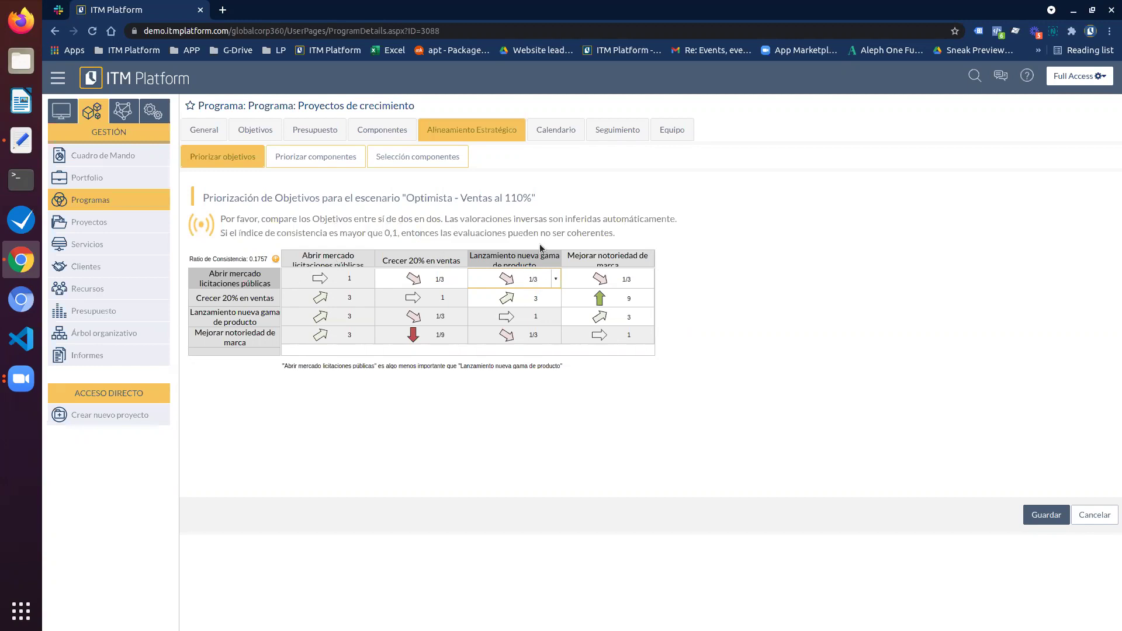
left_click_drag(247, 258, 267, 259)
Step: Rate "Abrir mercado licitaciones públicas" as "es algo más importante que" against "Lanzamiento nueva gama de producto" and save the objective prioritization
left_click(555, 279)
left_click(514, 356)
left_click(1046, 514)
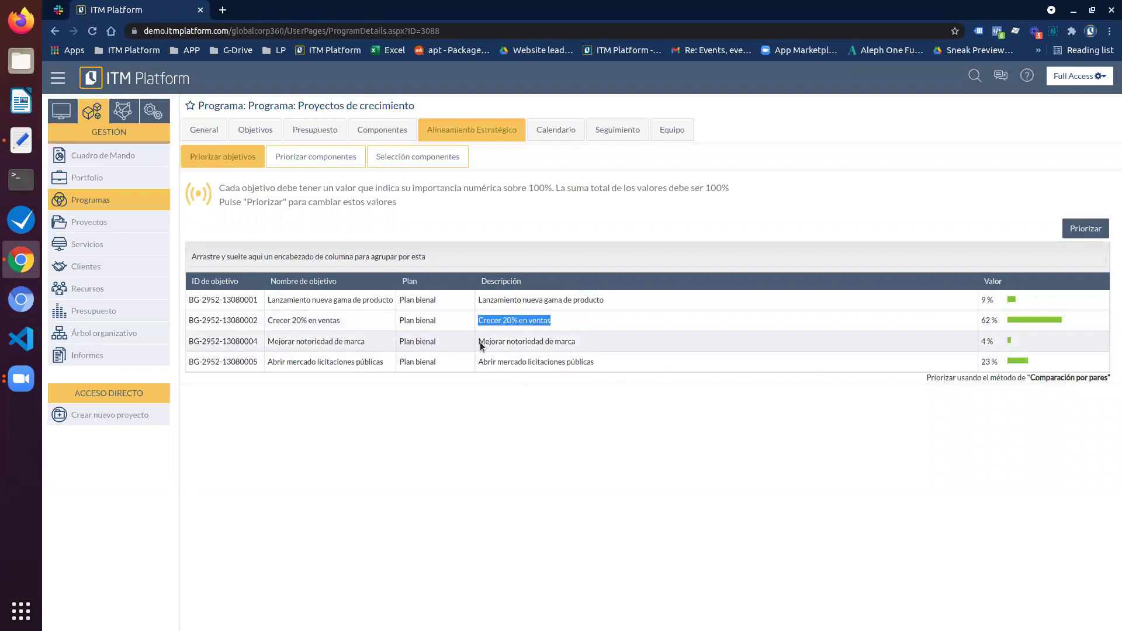
Step: Review the priority values in the objectives list, comparing "Mejorar notoriedad de marca" with "Crecer 20% en ventas"
left_click_drag(479, 341, 580, 347)
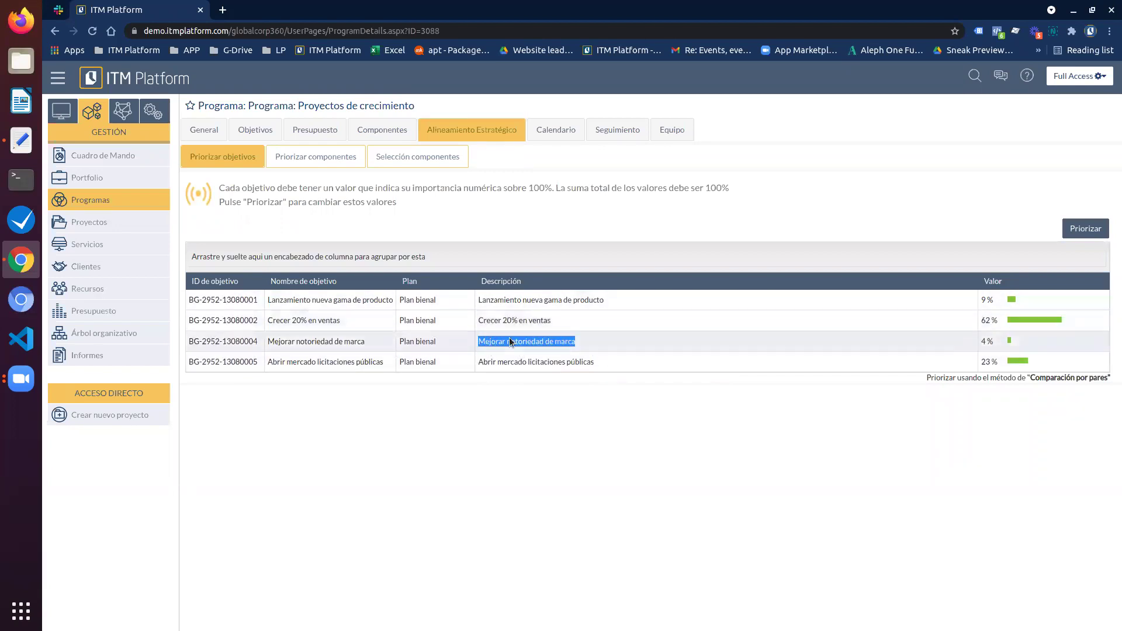
left_click(566, 324)
left_click_drag(504, 321, 486, 322)
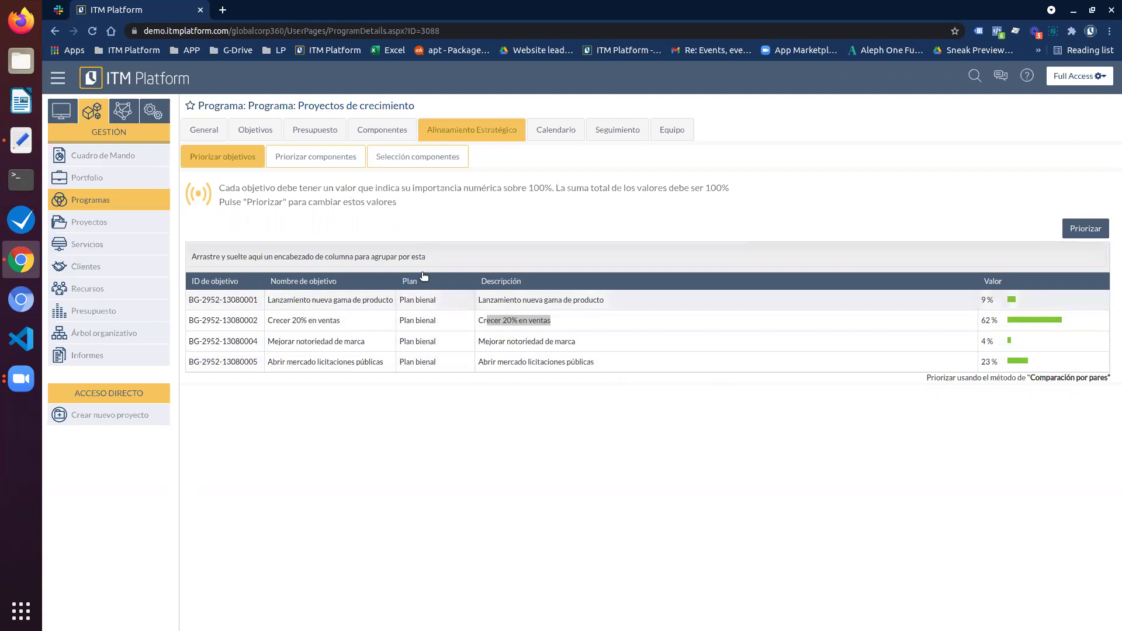
Step: Open the scenario's component prioritization, examine how each component rates against the business objectives, and return to the component list without saving
left_click(342, 162)
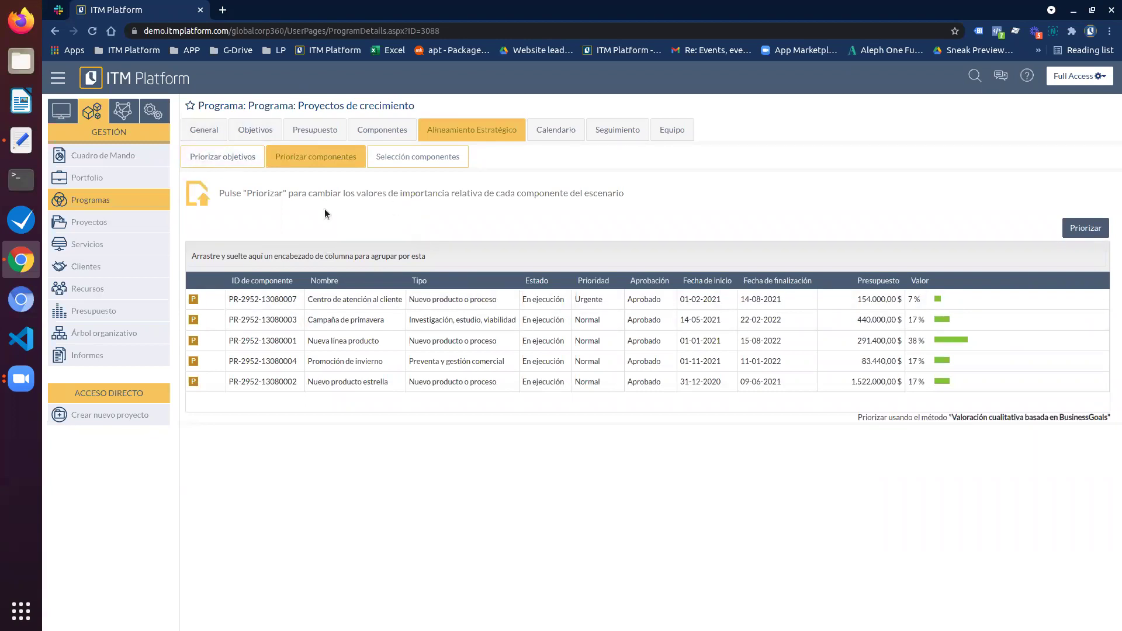
left_click(1085, 228)
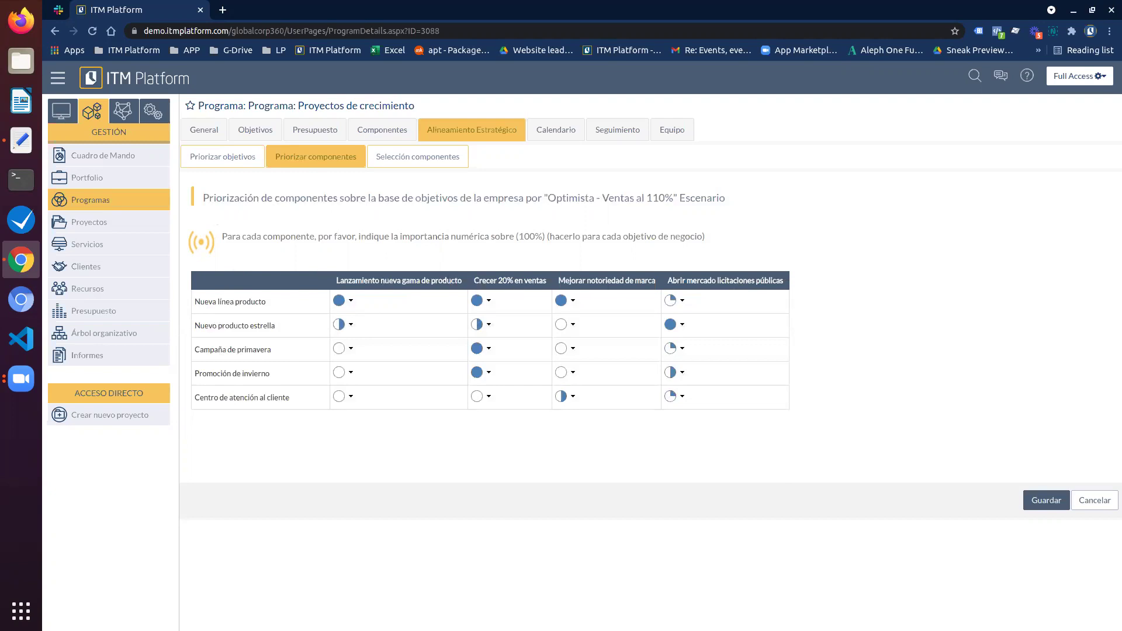
key("alt+Tab")
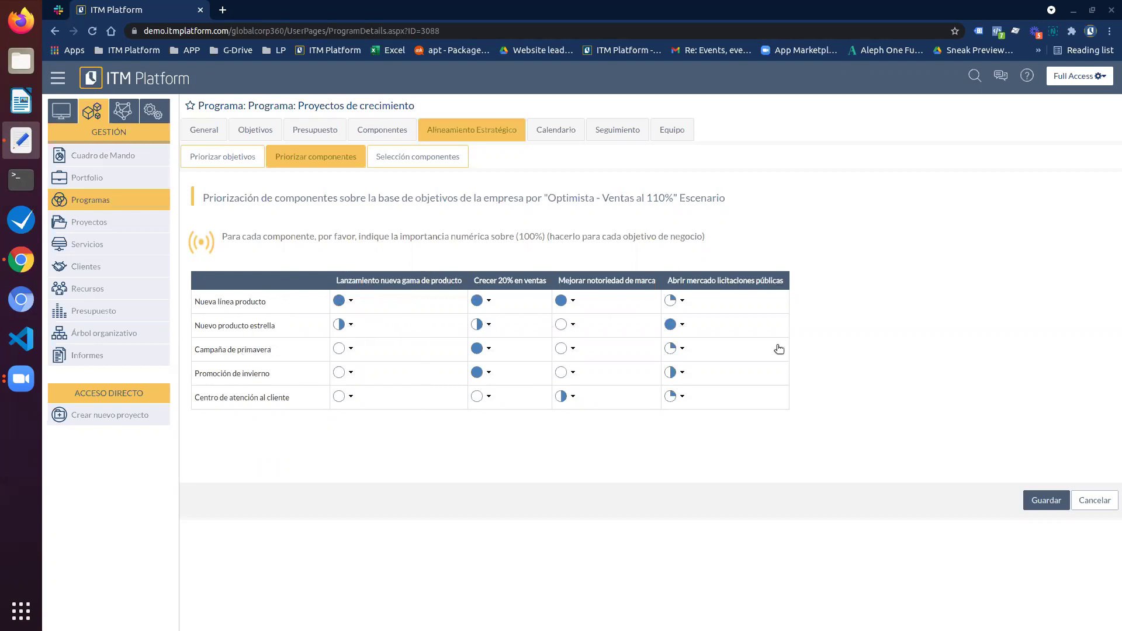
left_click(345, 158)
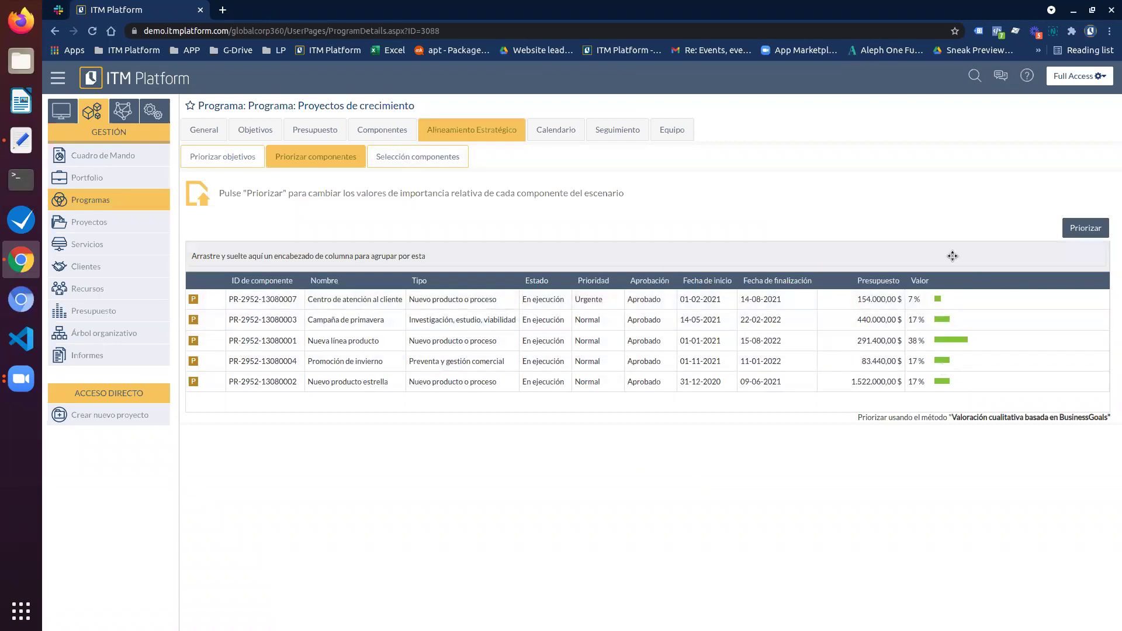
Step: Open the scenario's component selection and examine the cost/value charts, the efficient frontier and the table of selected and excluded components
left_click(437, 163)
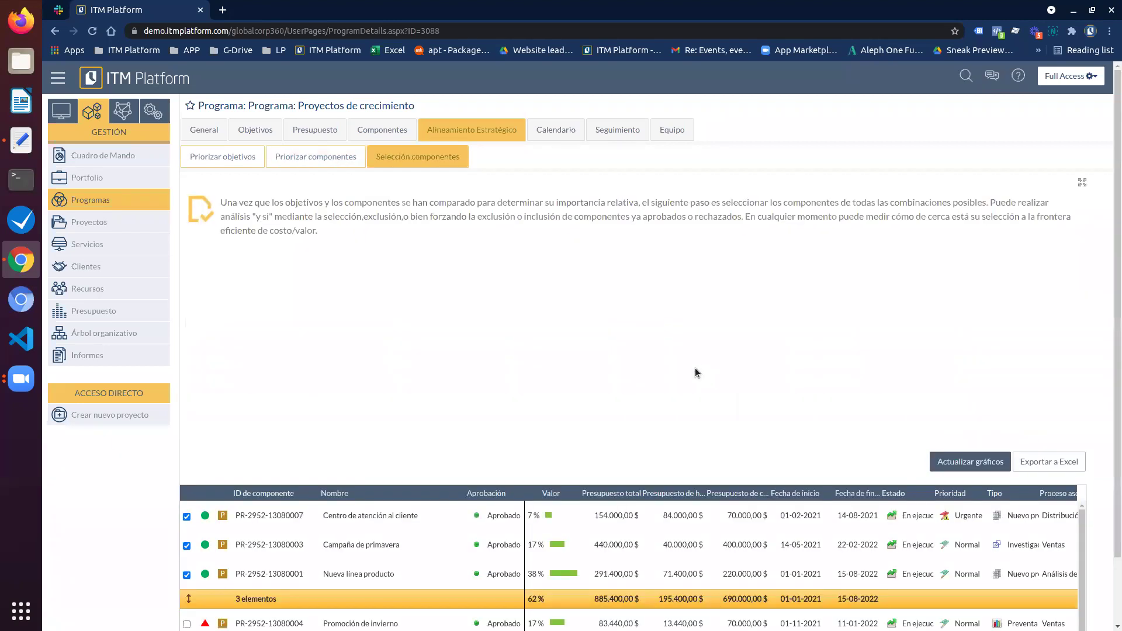
left_click_drag(1113, 146, 1111, 172)
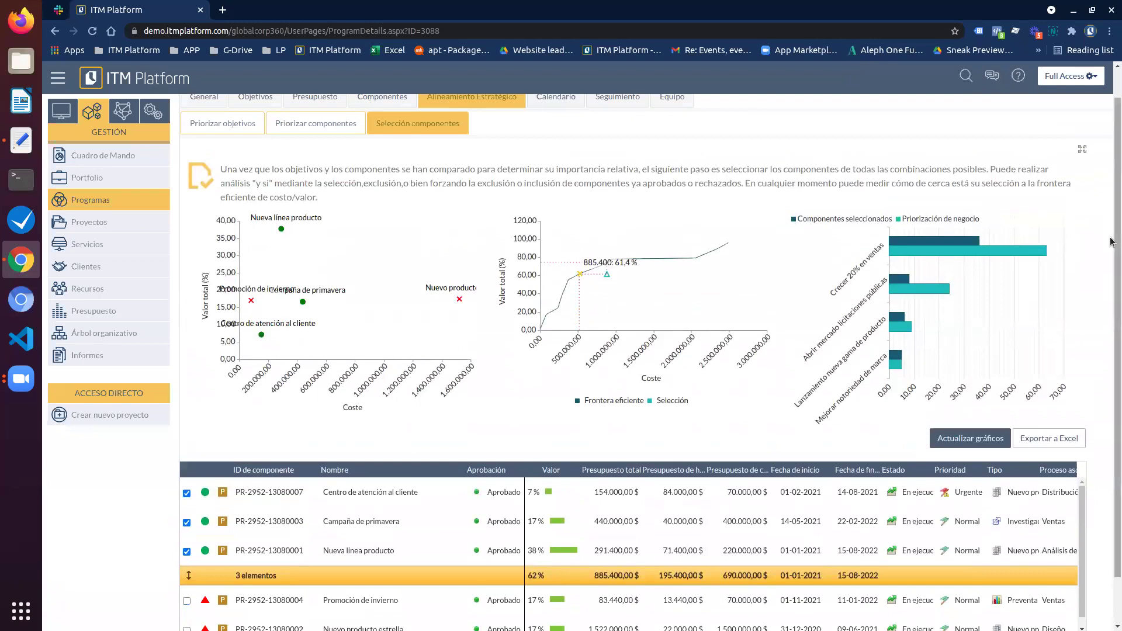
scroll(280, 158, "down", 1)
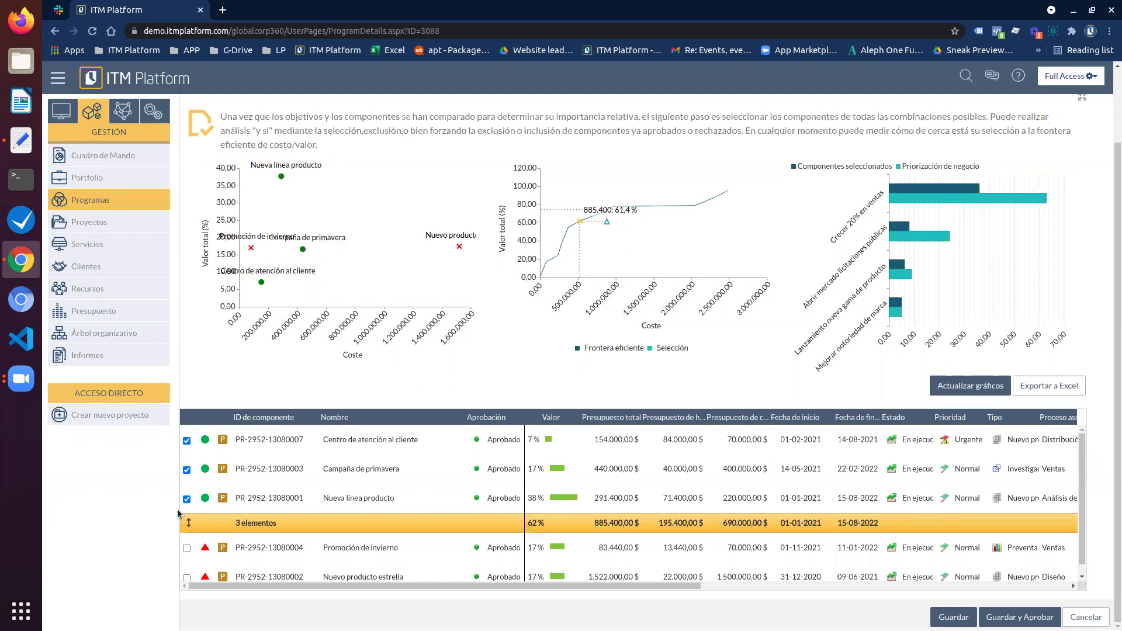
scroll(510, 293, "up", 2)
scroll(510, 294, "down", 2)
key("alt+Tab")
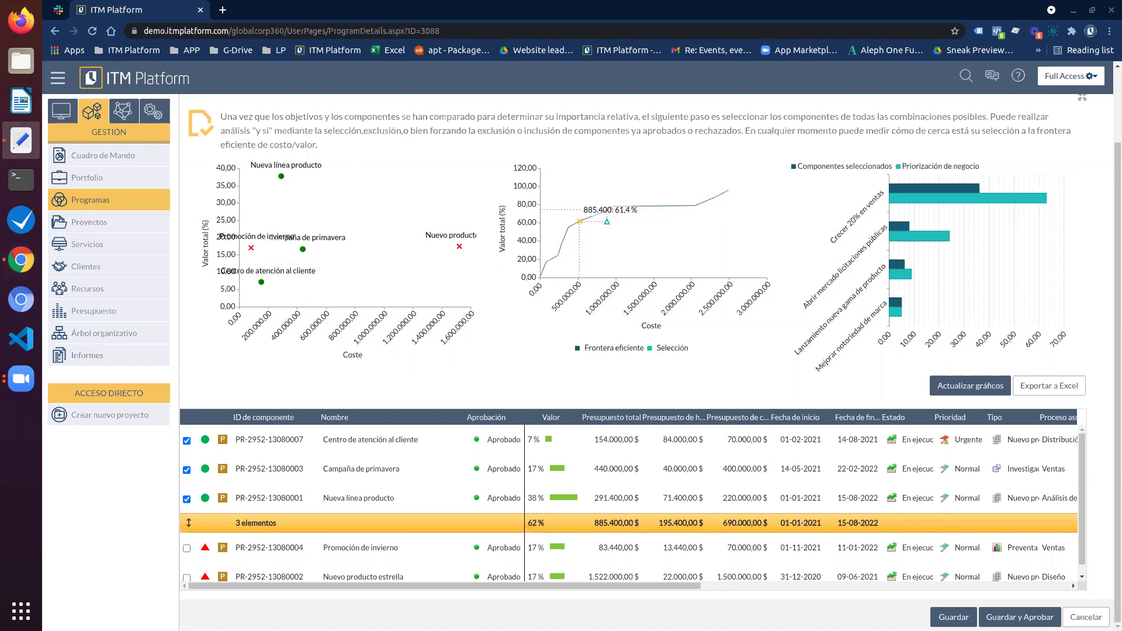